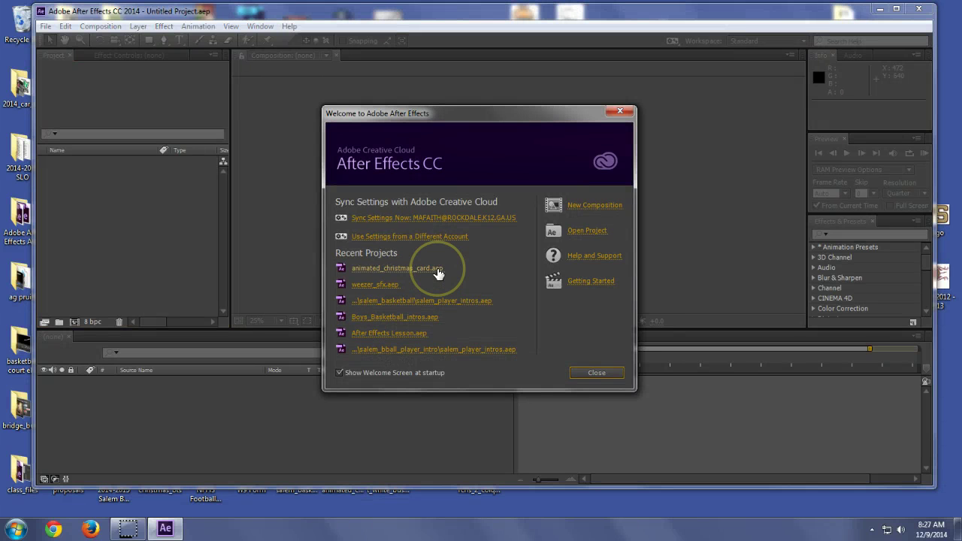
- Create a 1280 x 720 composition named Animated_Christmas Card with a duration of 0;01;00;00
click(619, 203)
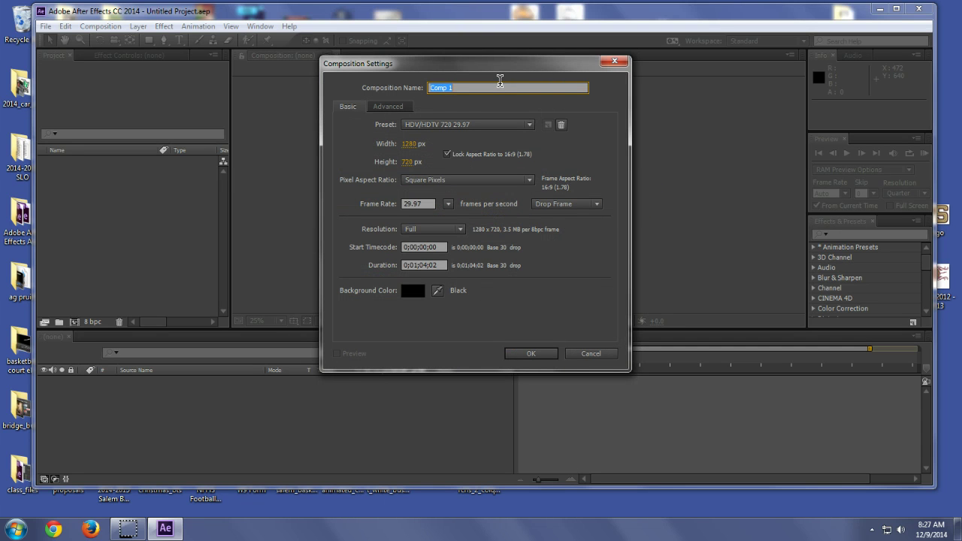
text(Animated_Christmas Card)
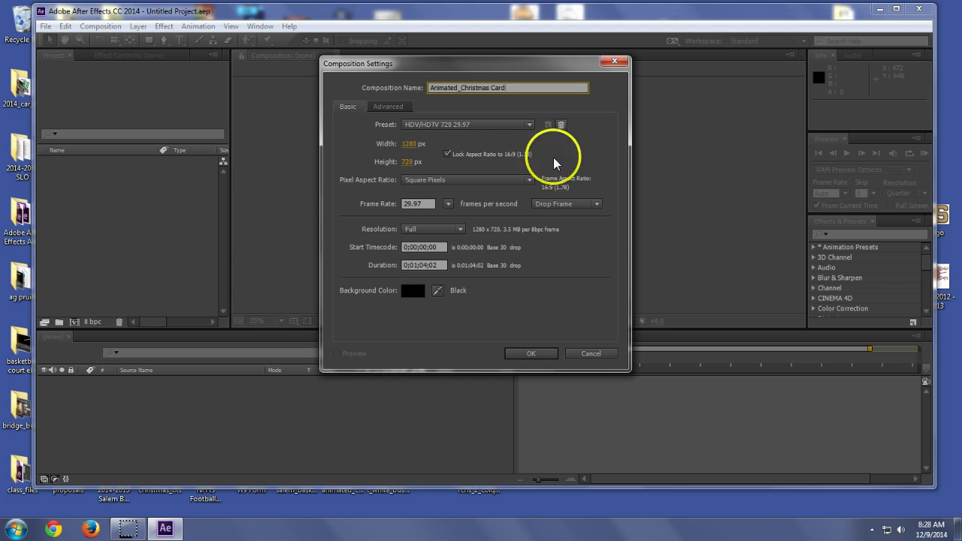
click(424, 265)
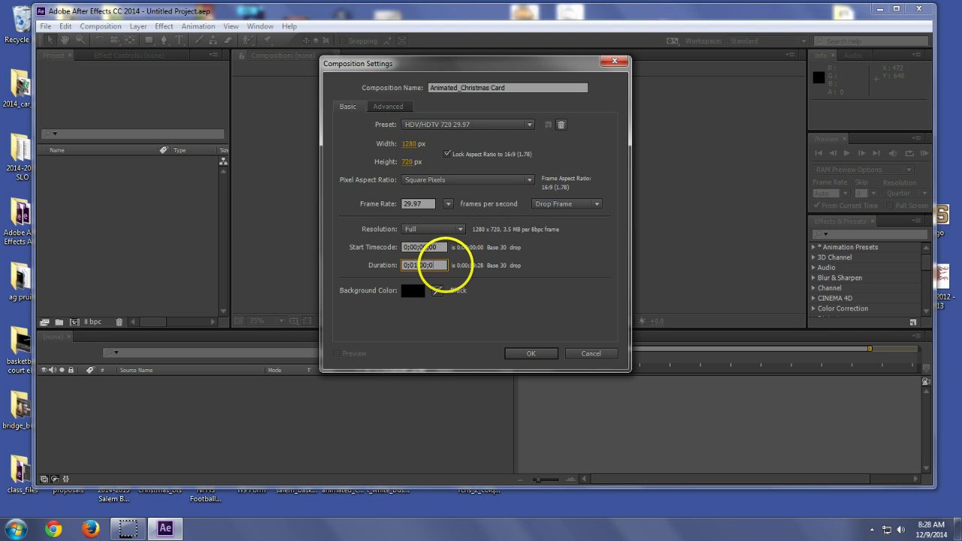
text(0;01;00;00)
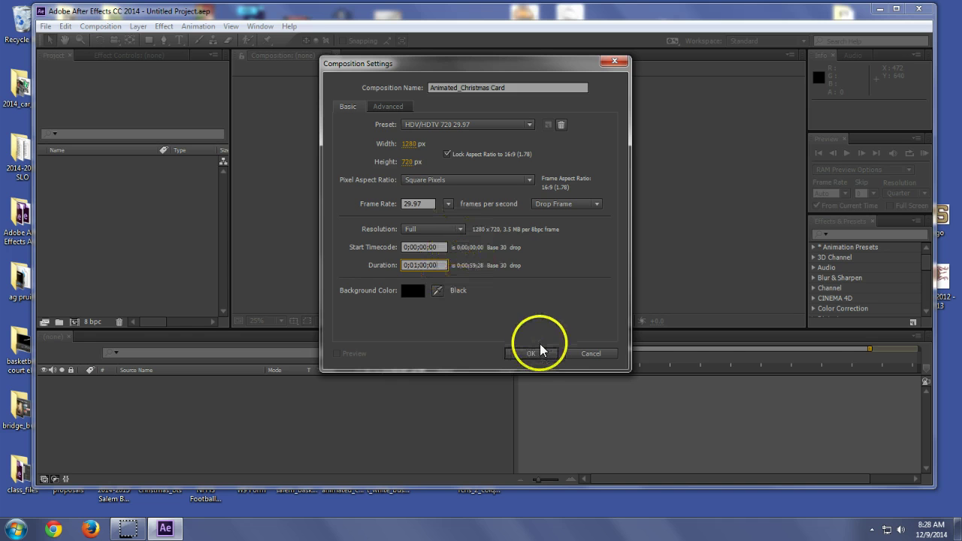
click(536, 353)
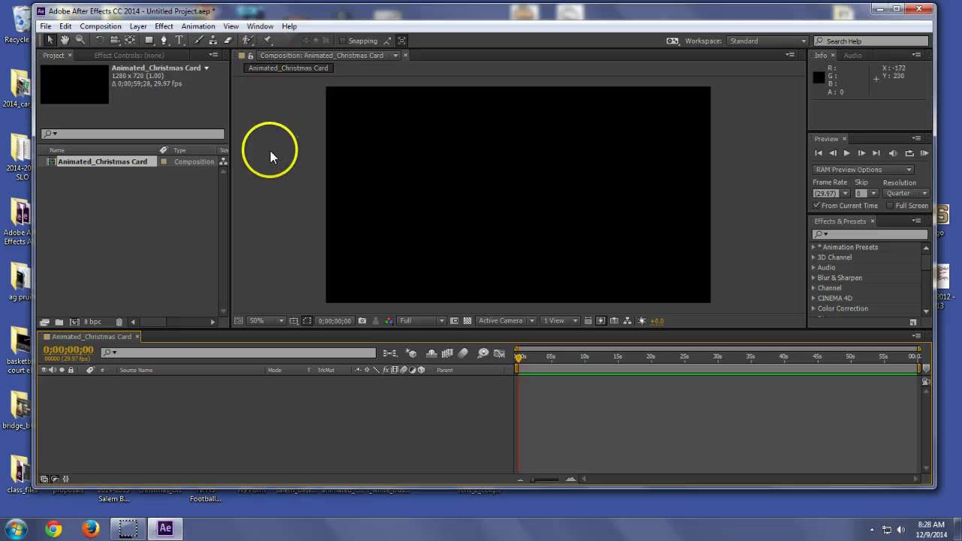
- Draw a tall off-white rectangle nearly as high as the frame and place it in the right half of the composition
click(150, 40)
mouse_move(501, 102)
mouse_down()
mouse_move(650, 275)
mouse_move(649, 298)
mouse_up()
key(v)
drag(580, 208, 605, 204)
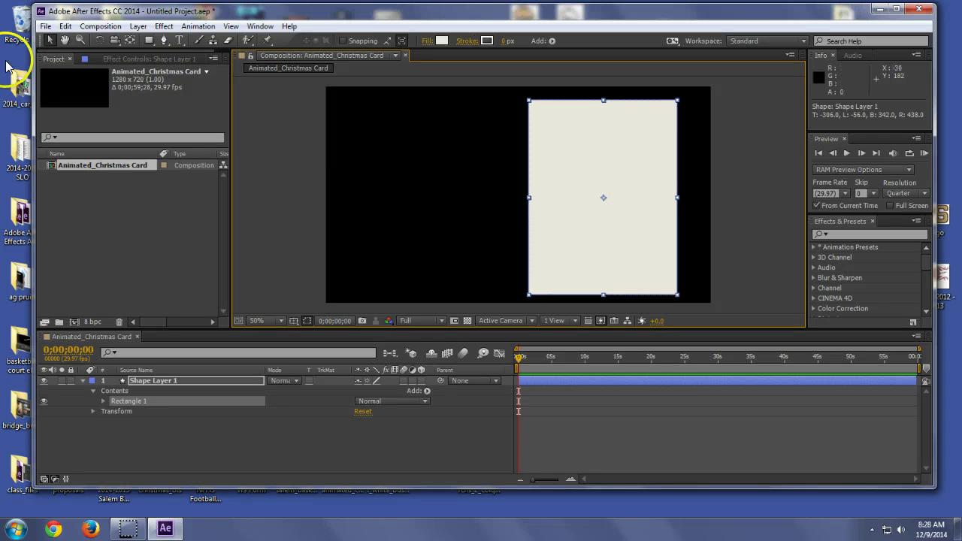
click(149, 40)
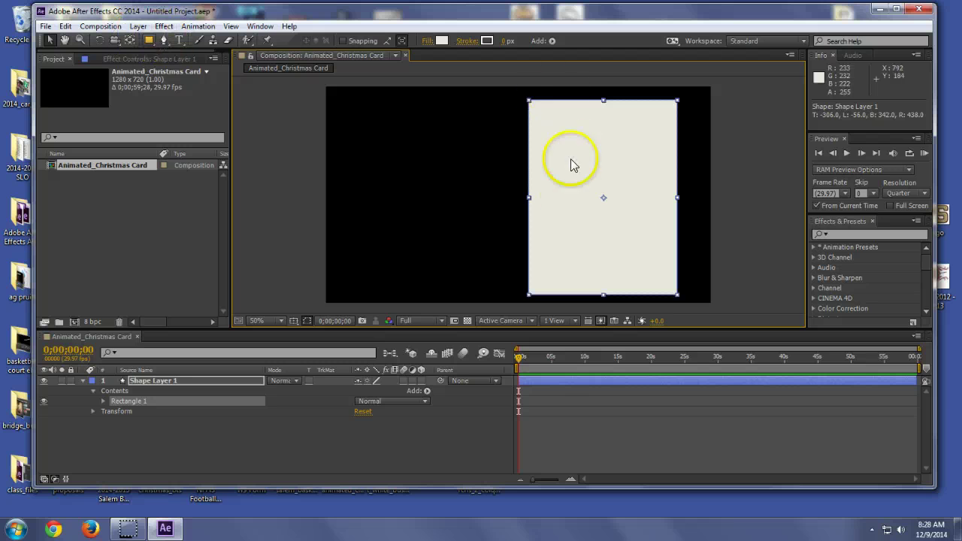
- Pre-compose the rectangle's shape layer as Christmas_Card_Front, moving all attributes into the new composition
click(171, 381)
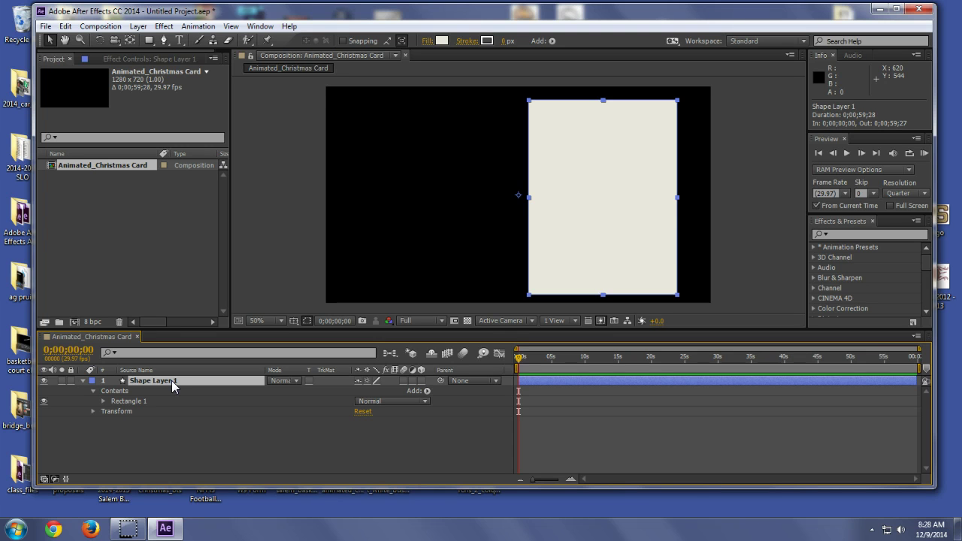
key(ctrl+shift+c)
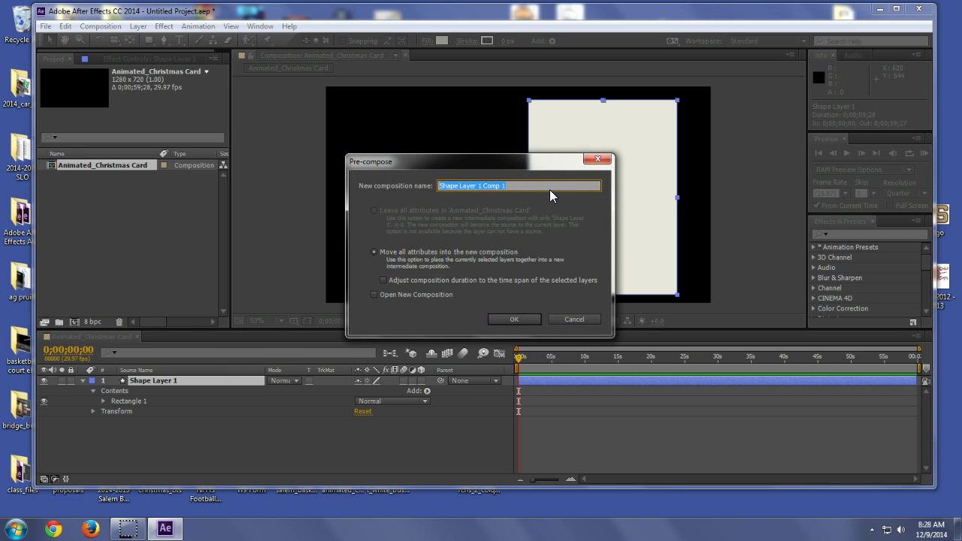
text(Christmas_Card_Front)
key(Return)
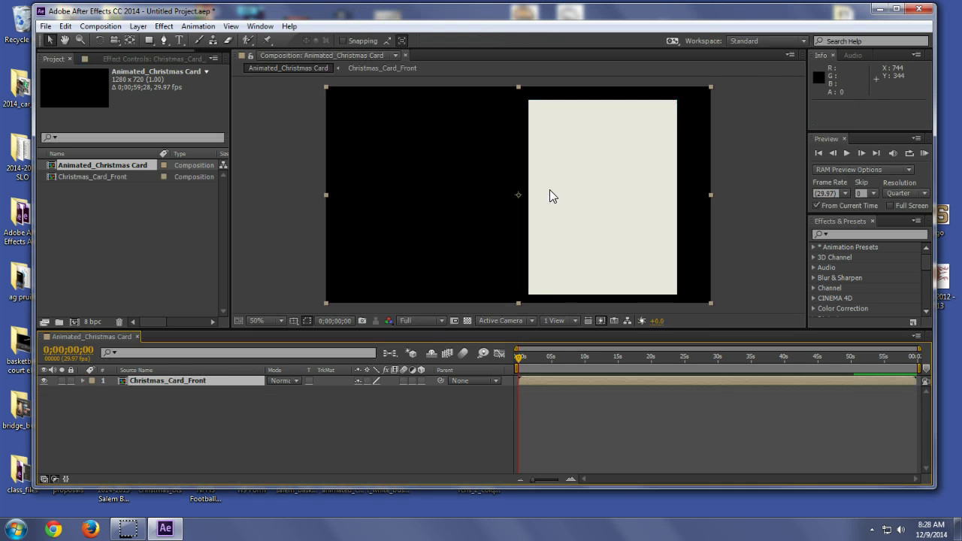
click(216, 383)
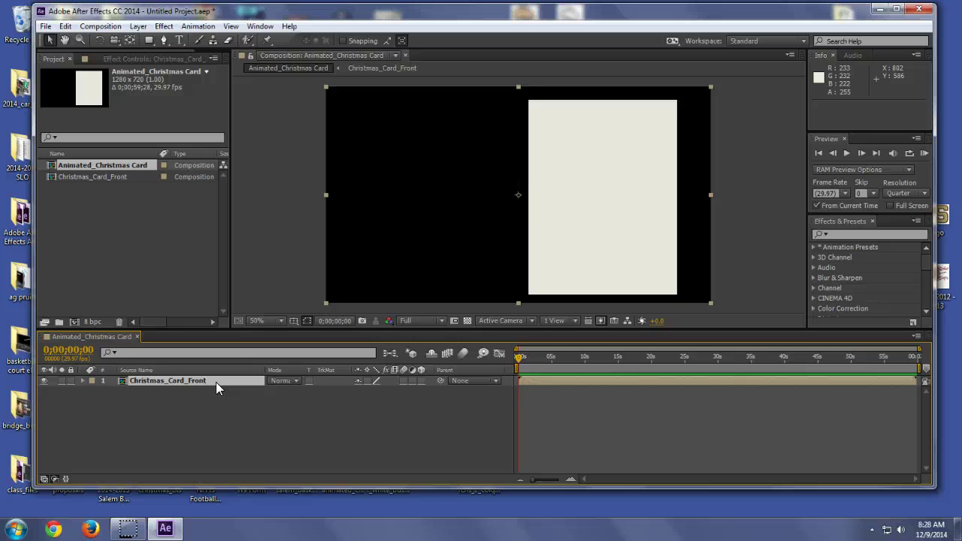
- Duplicate the Christmas_Card_Front composition in the project and rename the copy Christmas_Card_Back
click(100, 177)
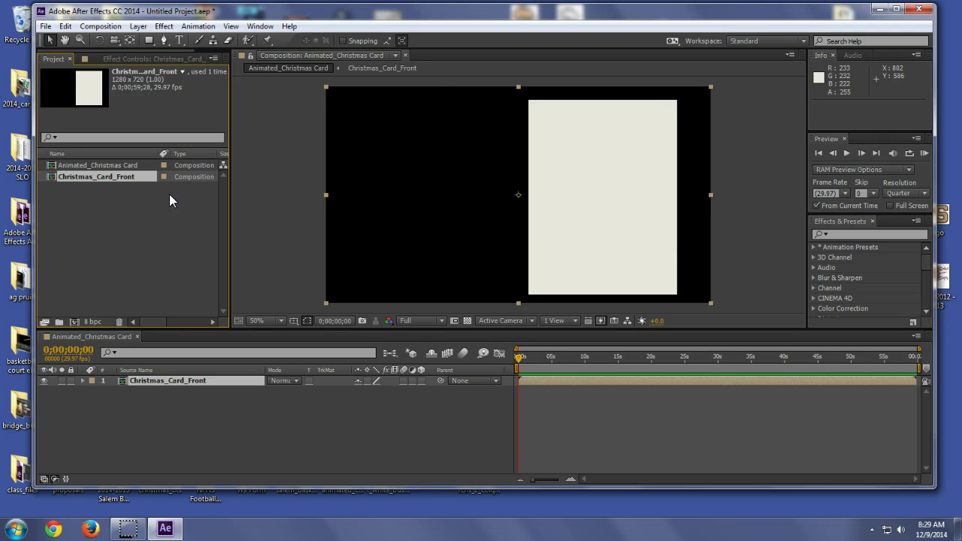
key(ctrl+c)
click(157, 195)
key(ctrl+v)
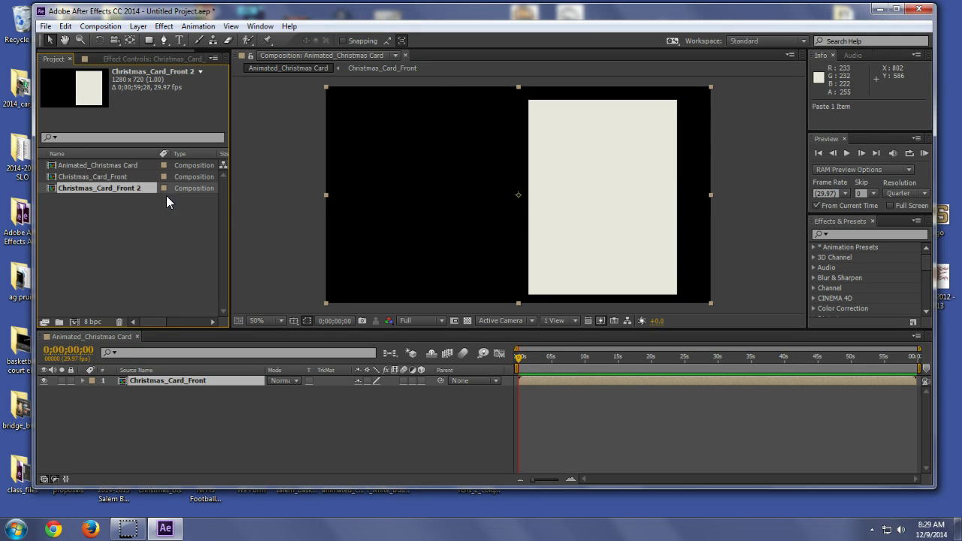
key(Return)
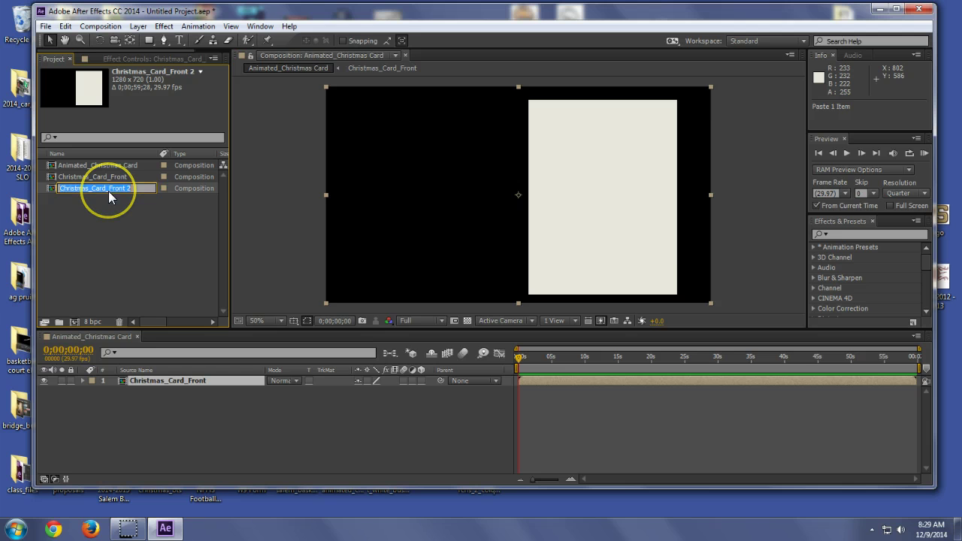
text(Christmas_Card_Bac)
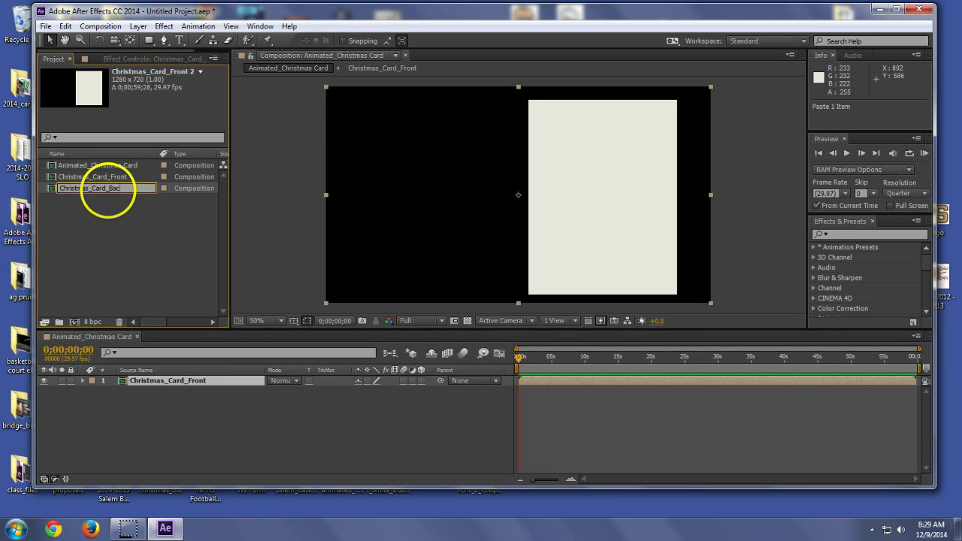
text(k)
key(Return)
- Add Christmas_Card_Back to the timeline below Christmas_Card_Front and make both layers 3D
shift+click(94, 191)
drag(94, 191, 148, 418)
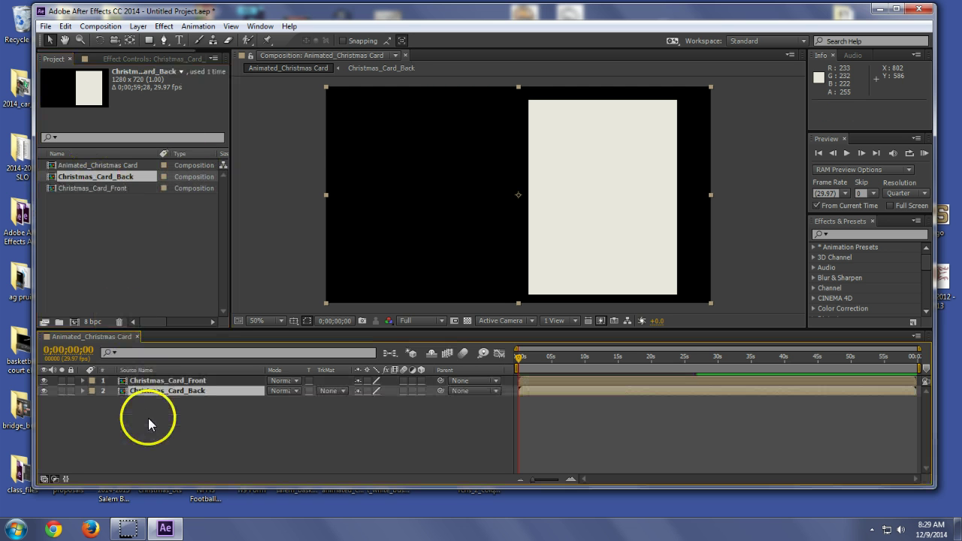
click(421, 381)
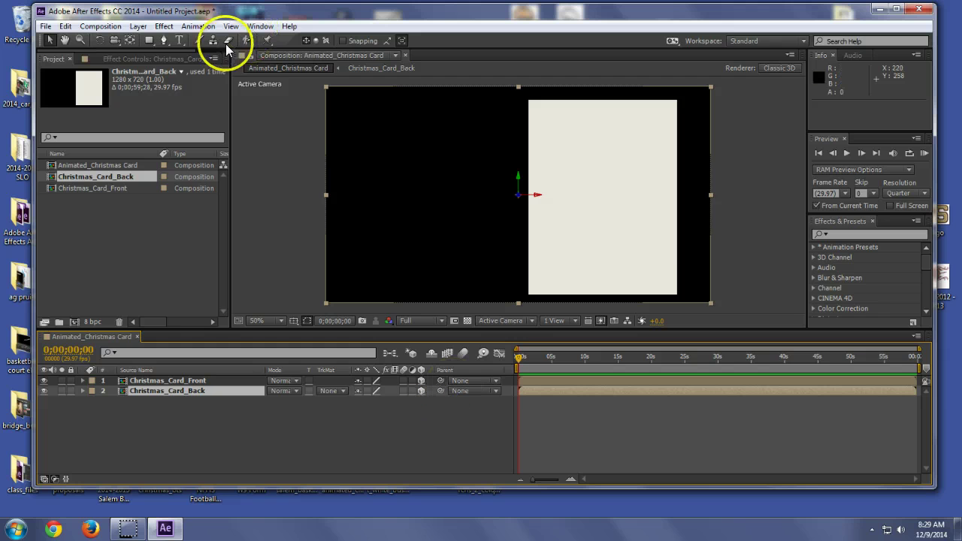
- Try to move the Christmas_Card_Back layer's anchor point with the Pan Behind tool
click(132, 42)
scroll(524, 189, up, 2)
scroll(524, 189, up, 4)
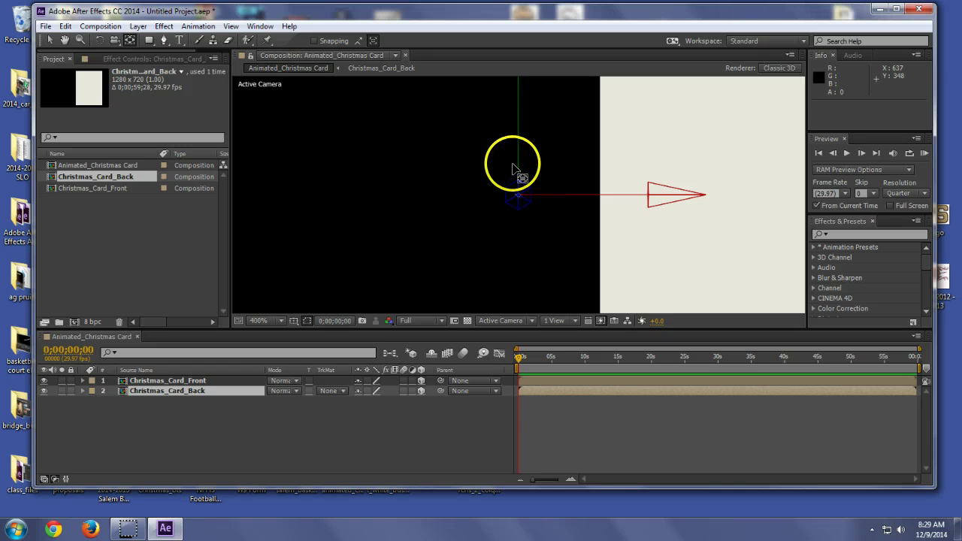
drag(516, 160, 517, 159)
mouse_move(518, 193)
mouse_down()
mouse_move(593, 196)
mouse_move(525, 200)
mouse_up()
- Move the Christmas_Card_Front layer's anchor point onto the card's left edge at mid-height with the Pan Behind tool
click(225, 380)
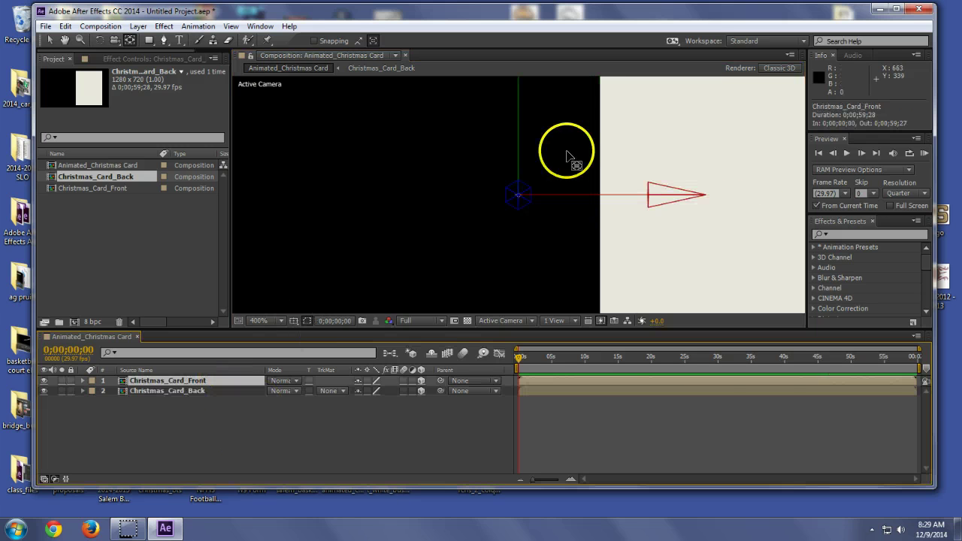
drag(516, 143, 517, 145)
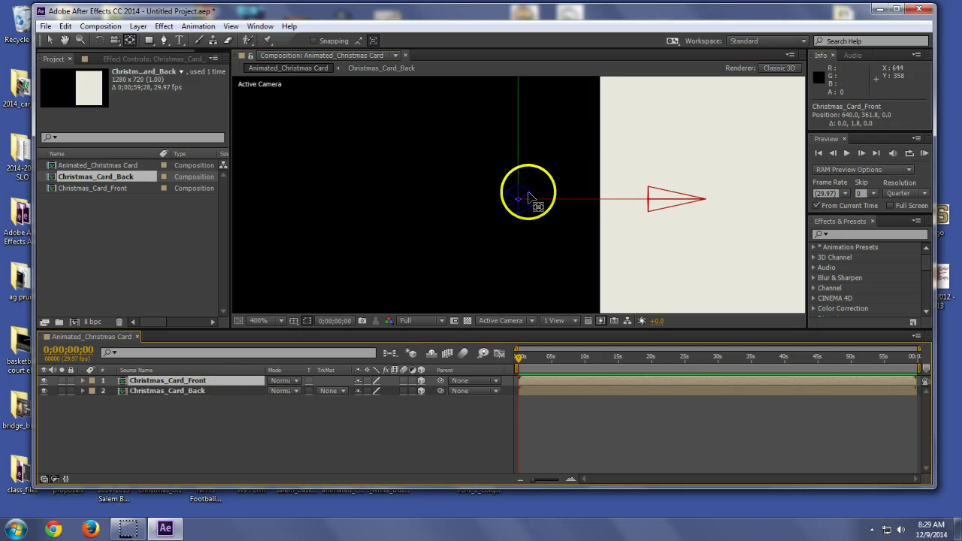
drag(516, 199, 596, 196)
scroll(616, 188, down, 1)
scroll(608, 191, up, 3)
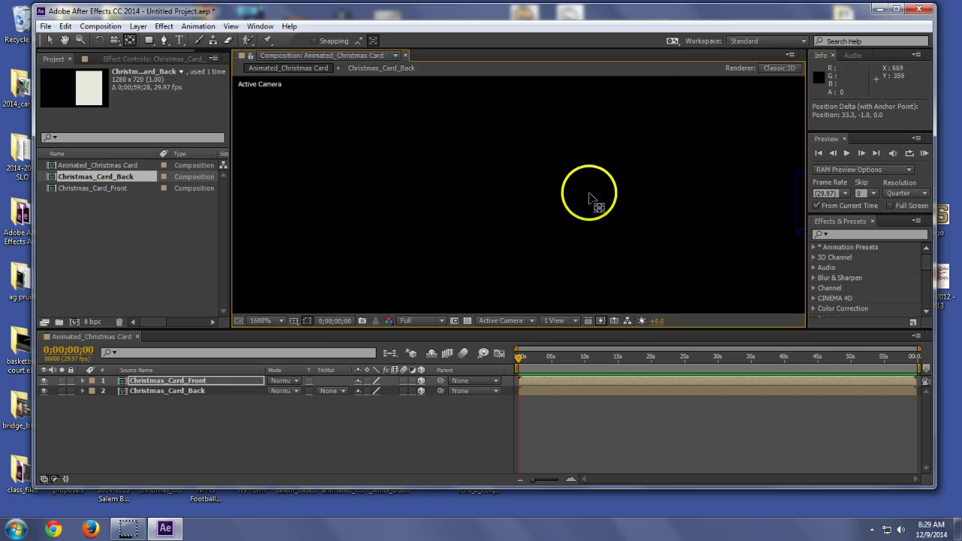
scroll(629, 196, down, 1)
drag(680, 214, 588, 214)
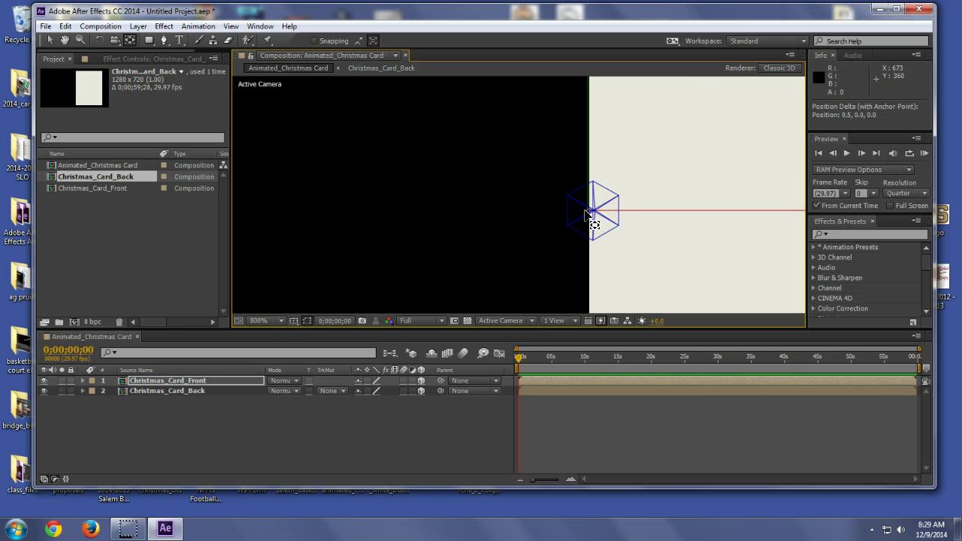
click(586, 205)
scroll(590, 203, down, 10)
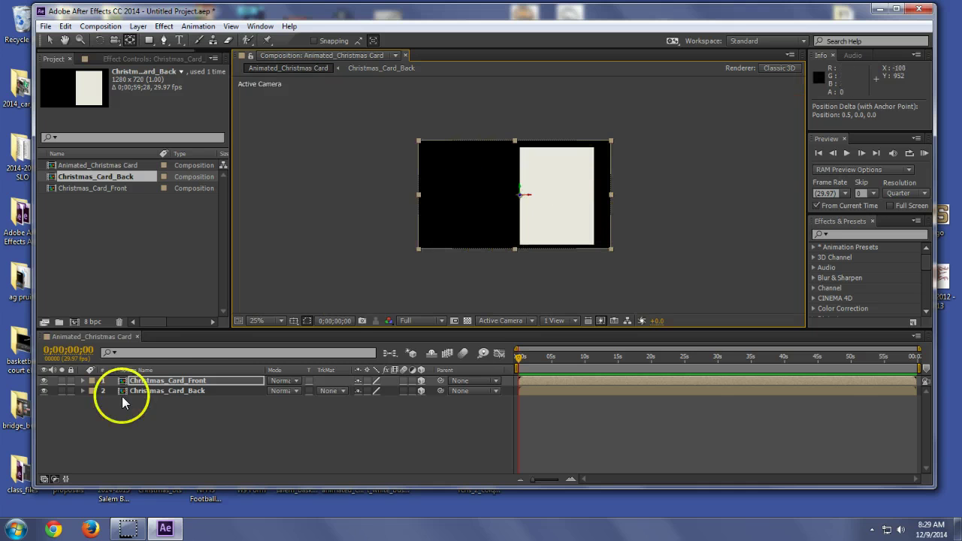
- Open the Christmas_Card_Front composition and set the rectangle's fill color to red, FF0000
click(193, 394)
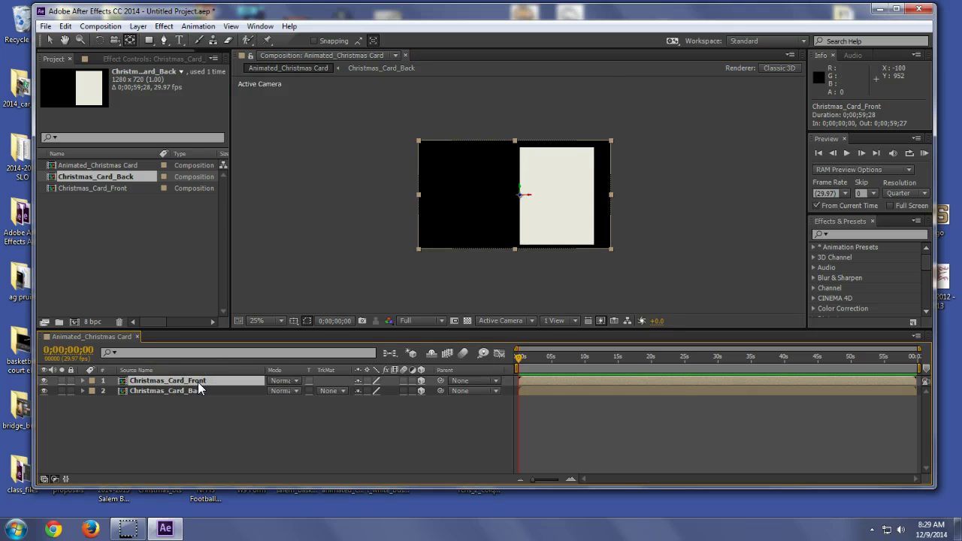
double_click(198, 382)
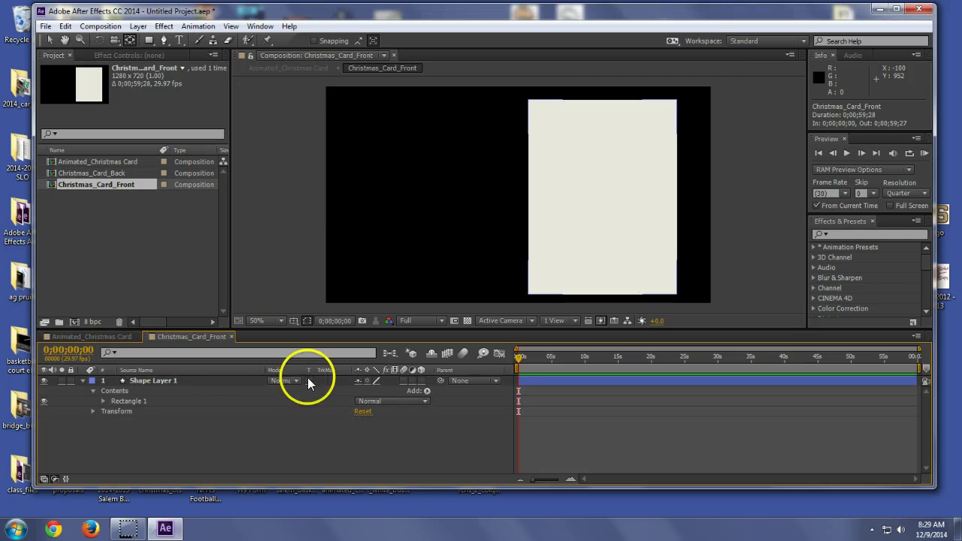
click(170, 380)
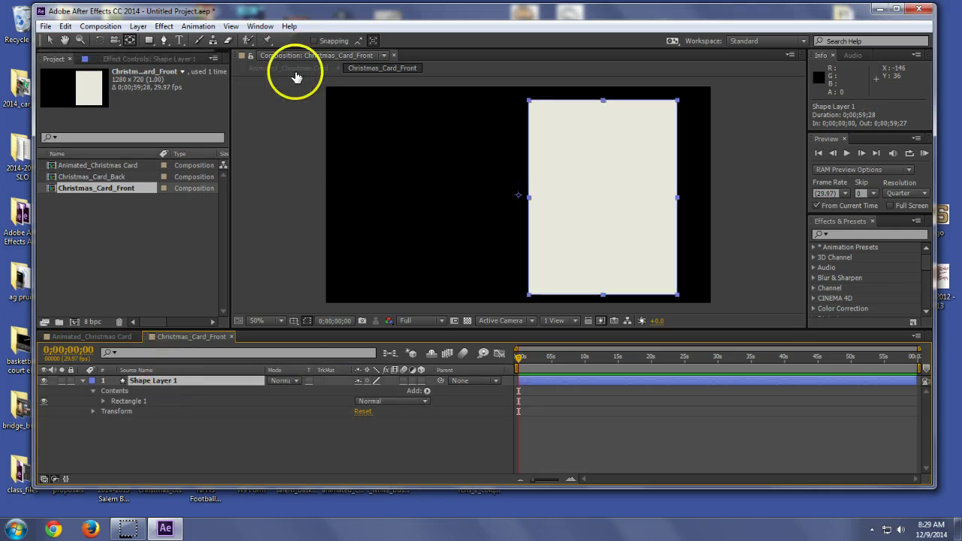
click(104, 401)
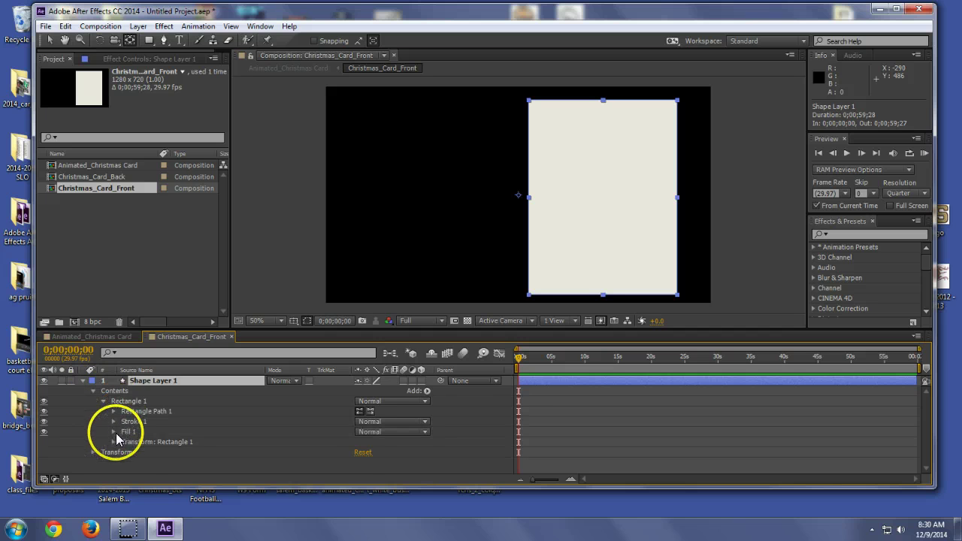
click(114, 431)
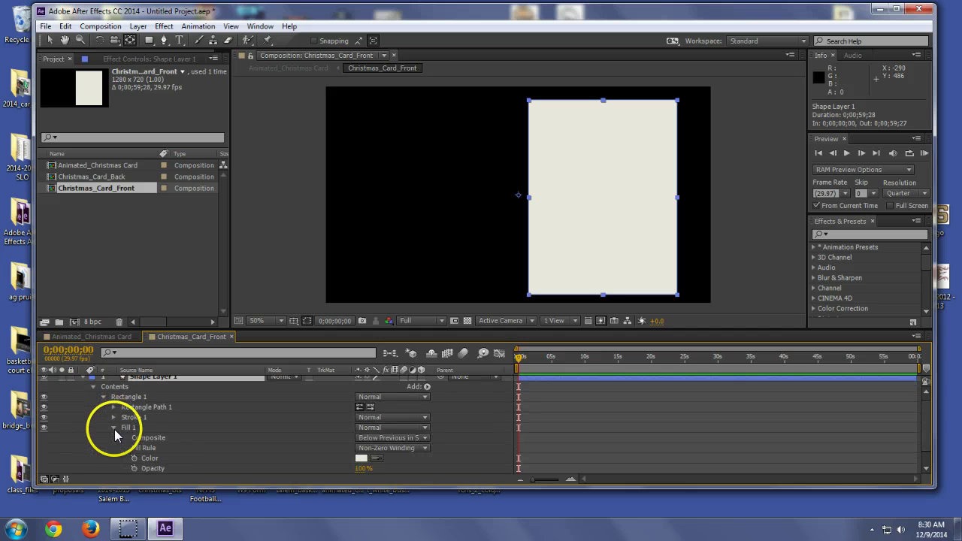
click(362, 457)
drag(672, 152, 763, 100)
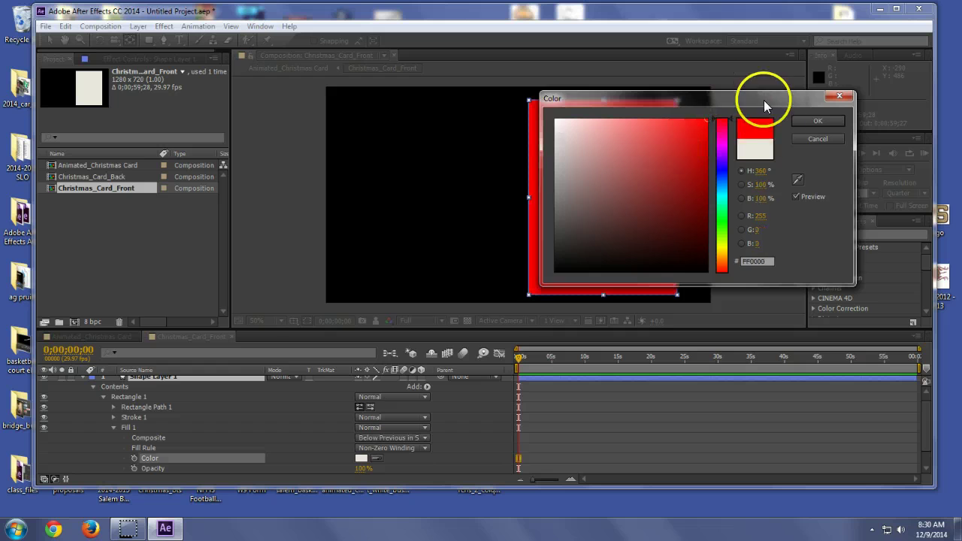
click(806, 123)
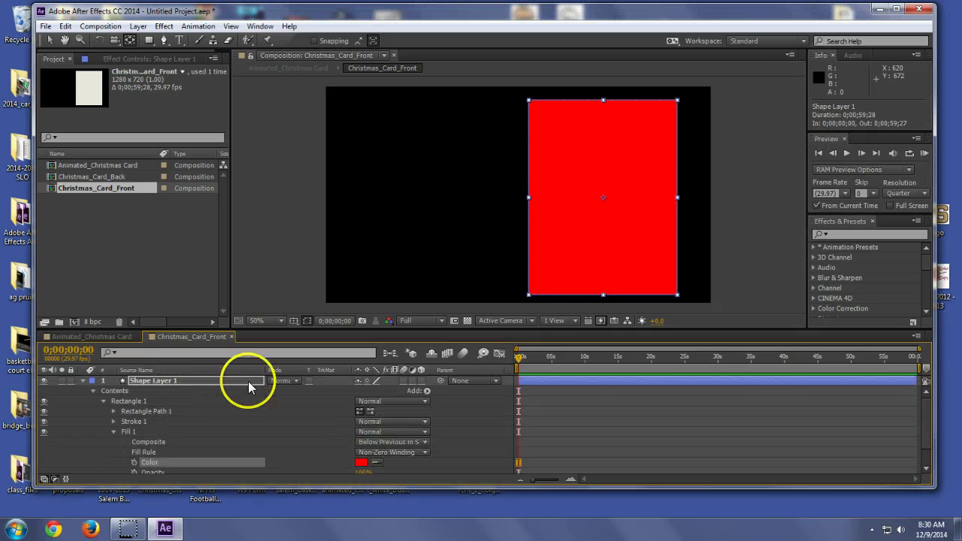
- Add a text layer reading MERRY near the top of the red card
click(179, 39)
click(559, 149)
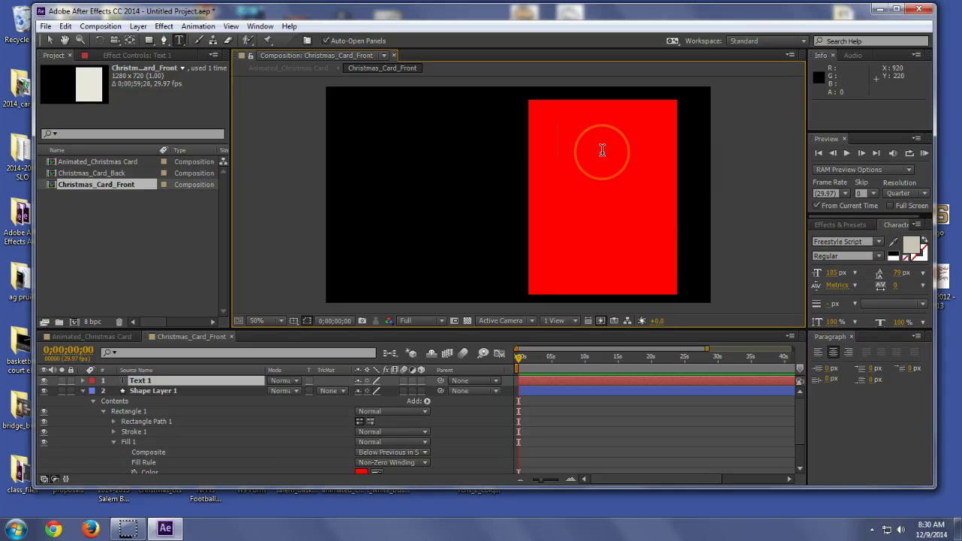
text(MERRY)
key(KP_Enter)
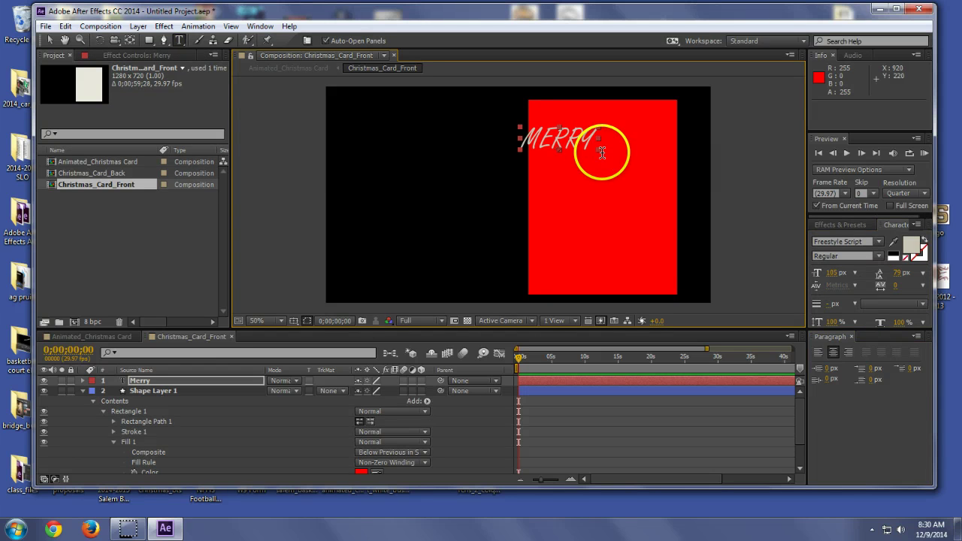
key(c)
key(h)
key(r)
key(s)
key(t)
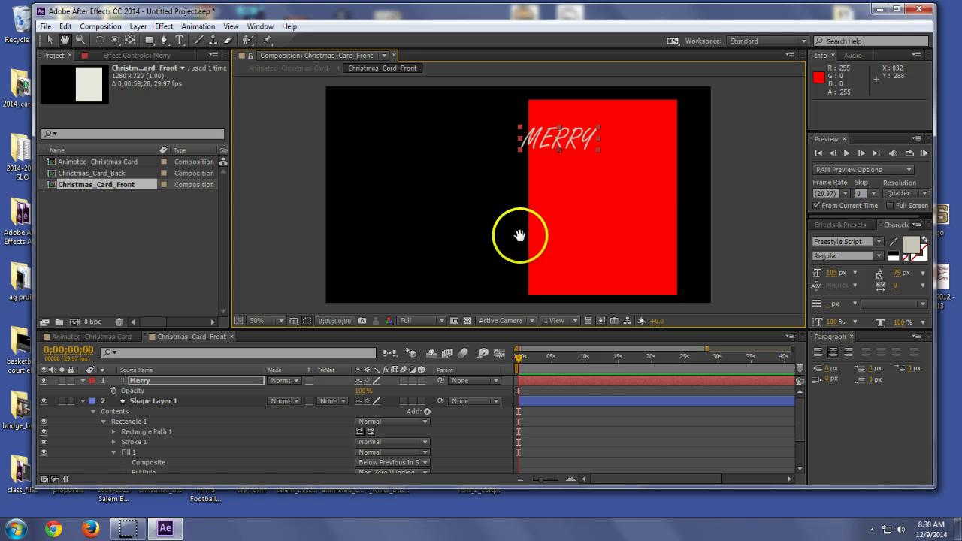
- Move the MERRY text fully onto the upper part of the red card, at about 894, 226, and select its layer
key(v)
drag(530, 137, 562, 141)
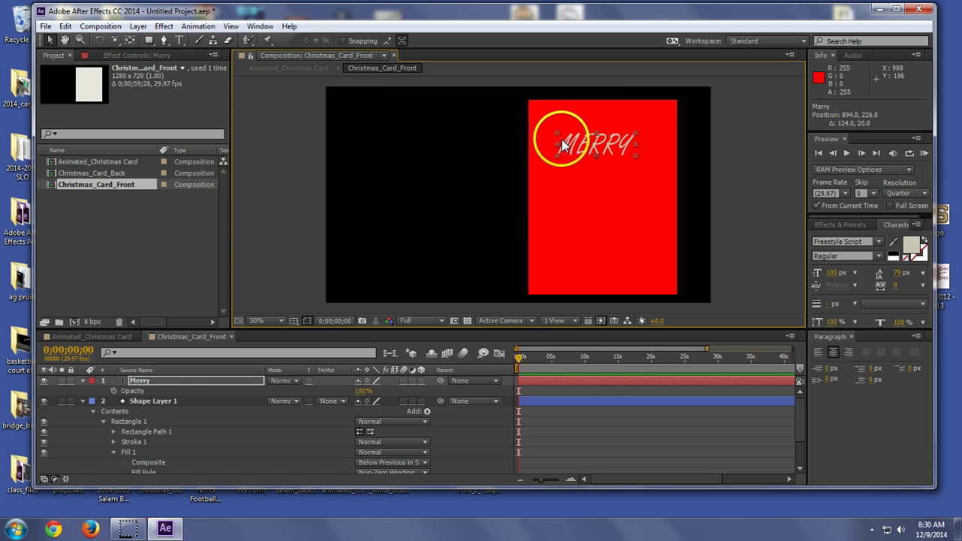
click(159, 379)
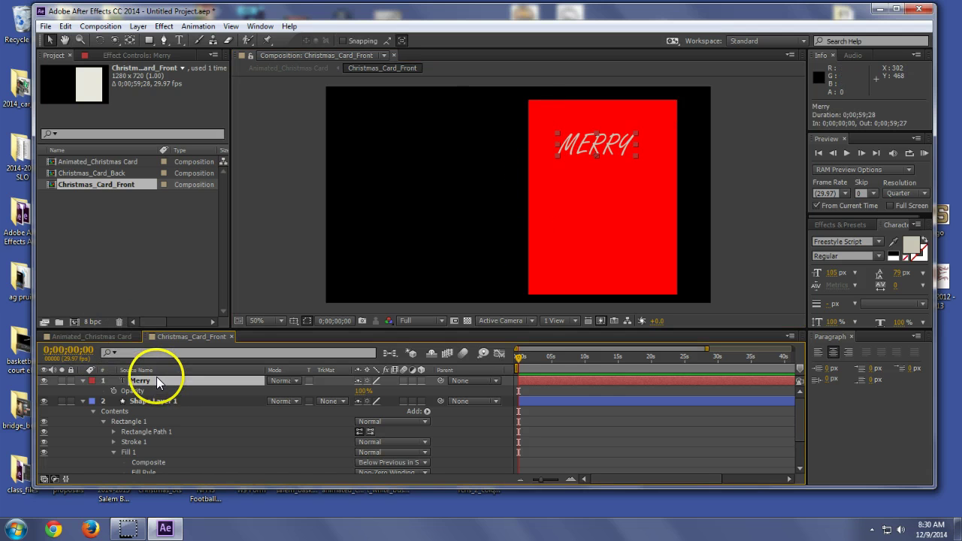
- Add a text layer reading CHRISTMAS beneath MERRY on the red card
click(180, 40)
click(602, 197)
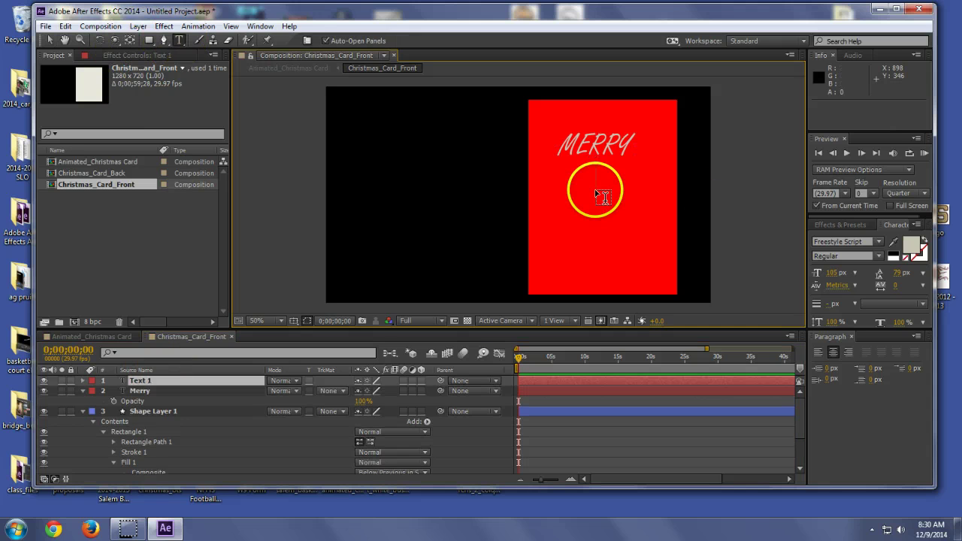
text(CHRISTMAS)
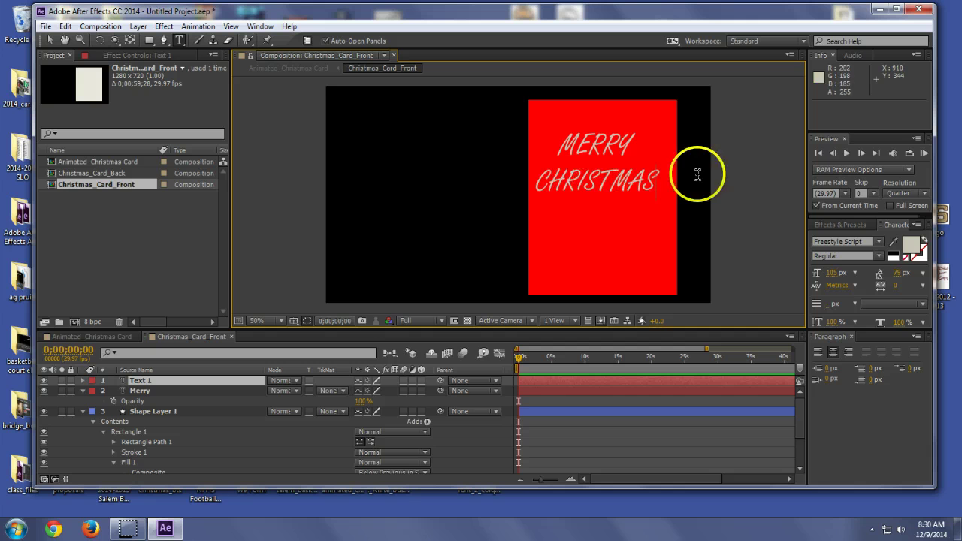
- Move CHRISTMAS and MERRY down to stack them in the card's middle, with MERRY at about 926, 328
click(50, 40)
drag(610, 169, 626, 206)
mouse_move(608, 136)
mouse_down()
mouse_move(618, 163)
mouse_move(605, 140)
mouse_up()
- Return to the Animated_Christmas Card composition and reveal the Christmas_Card_Front layer's rotation properties
click(84, 337)
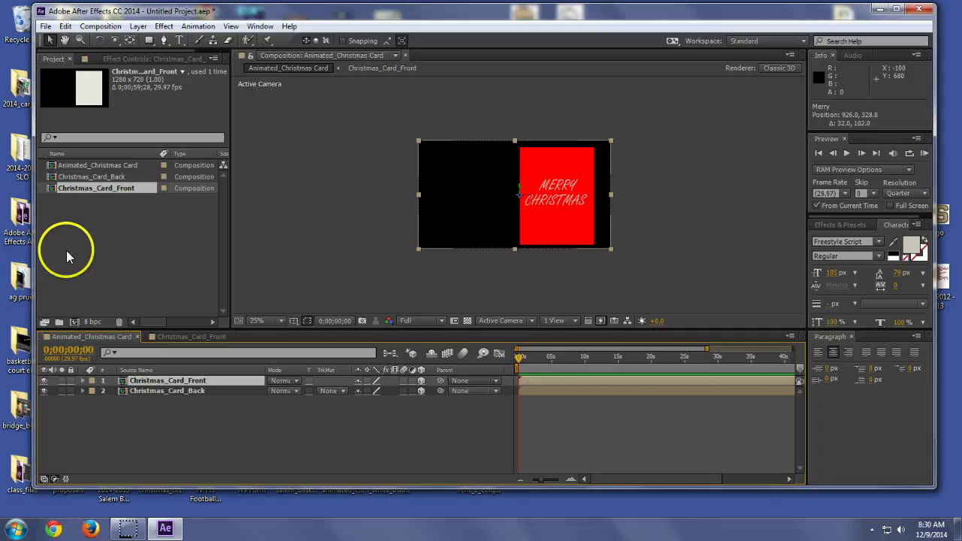
key(r)
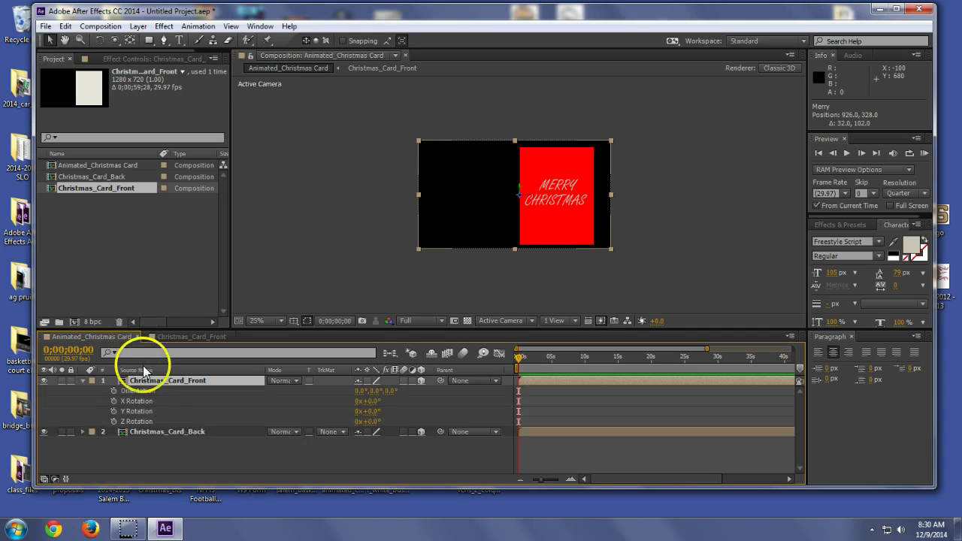
- Try swinging the front card open around its Y axis to about 89°, and reset its Y Rotation to 0°
drag(369, 412, 422, 407)
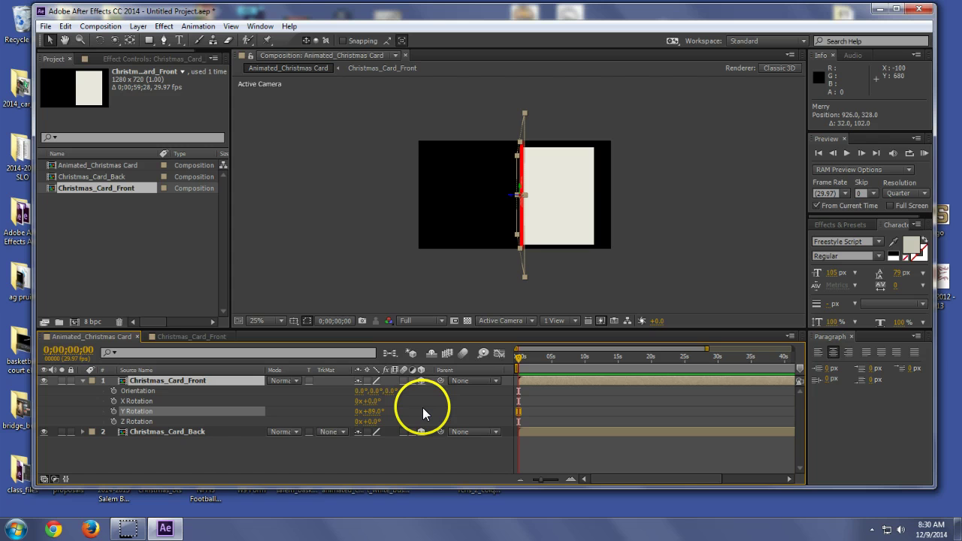
drag(375, 413, 374, 413)
click(372, 412)
key(Return)
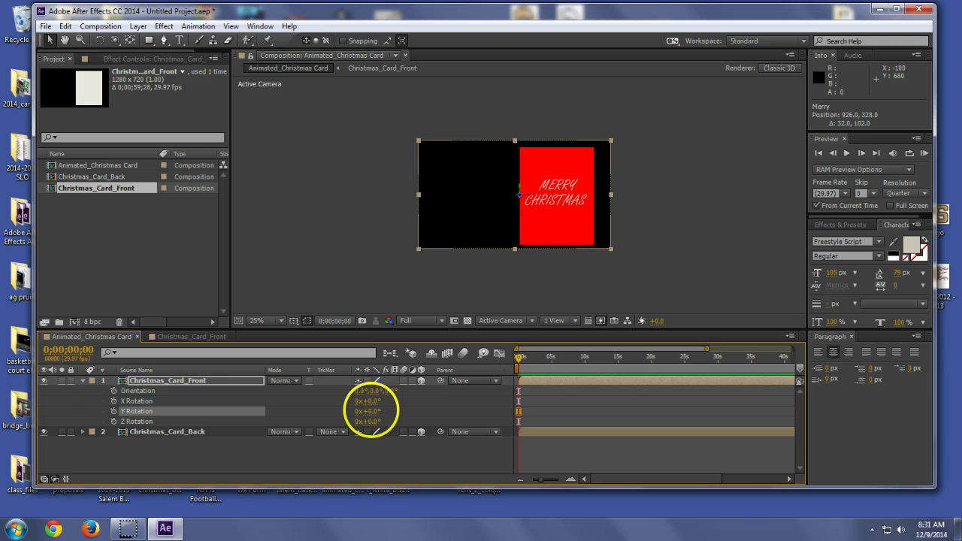
- Keyframe the front card's Y Rotation at 0° at 0;00;00;00 and 0;00;02;08, and at 180° at 0;00;04;05
click(113, 411)
drag(521, 361, 535, 361)
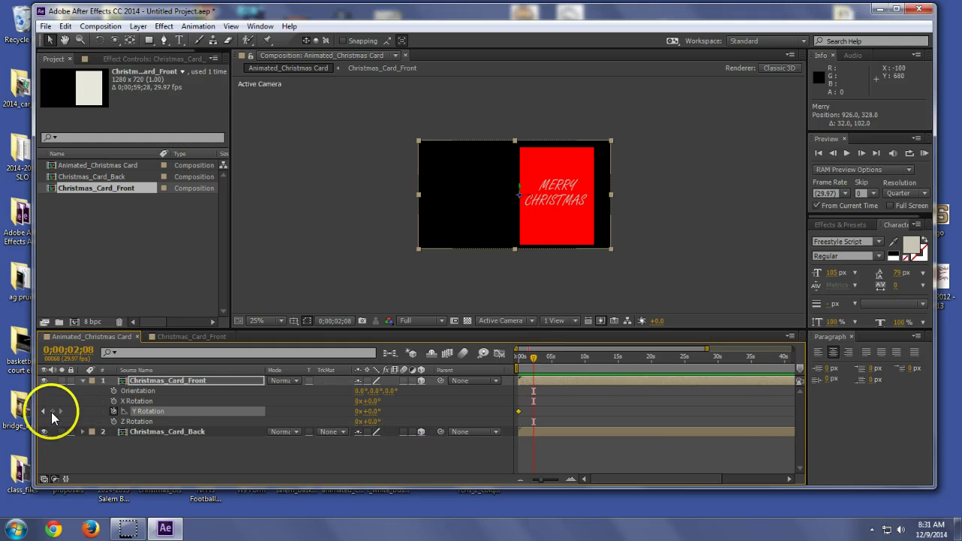
drag(543, 358, 546, 357)
drag(367, 411, 382, 418)
click(376, 411)
text(180)
key(Return)
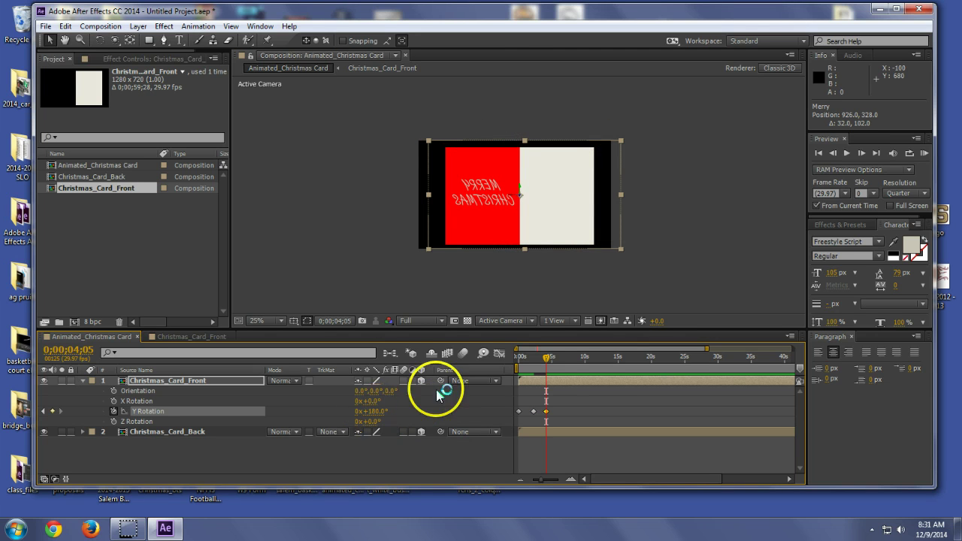
- Move the middle Y Rotation keyframe of the front card to 0;00;02;00
click(570, 478)
click(570, 479)
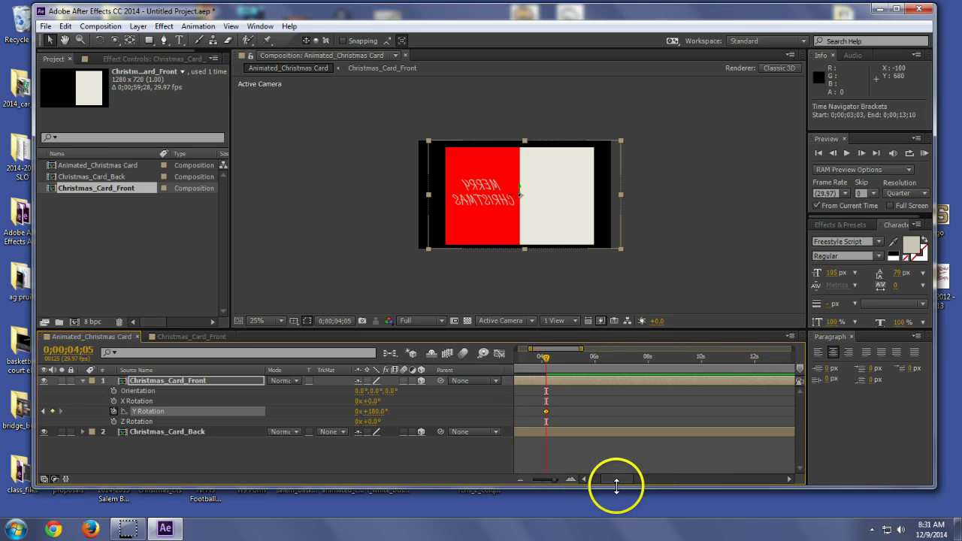
drag(618, 479, 597, 484)
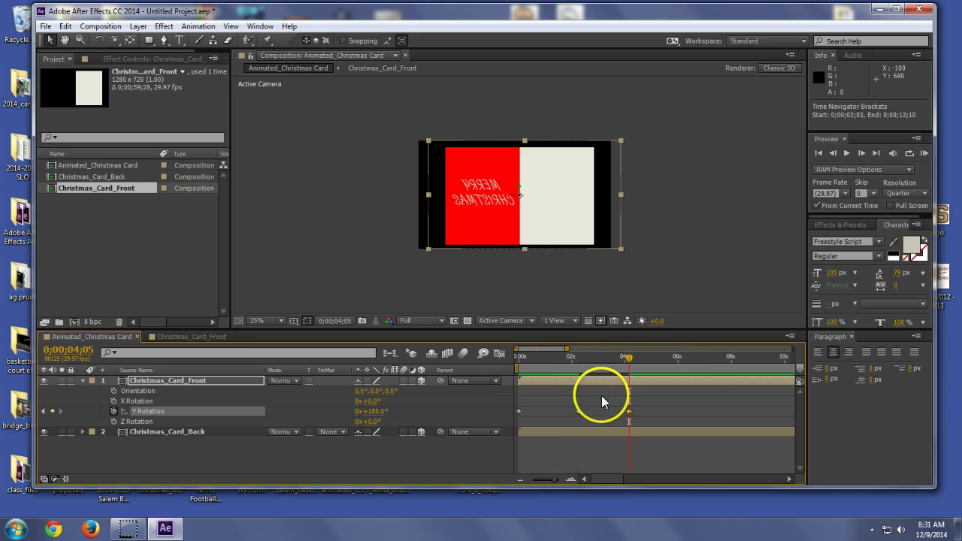
click(579, 411)
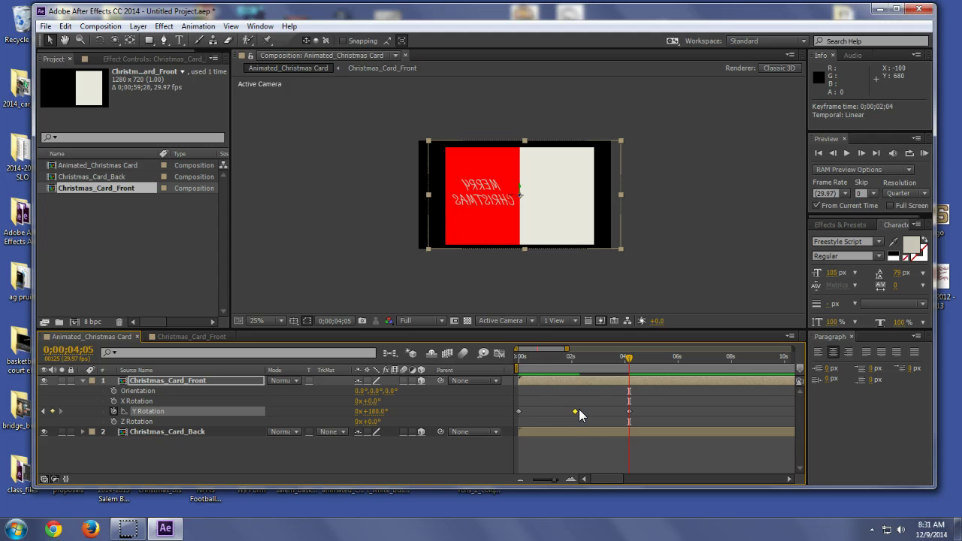
drag(575, 411, 572, 411)
- Split the Merry and Christmas layers in Christmas_Card_Front at 0;00;03;03, where the card is edge-on, and delete their second halves
drag(629, 356, 601, 361)
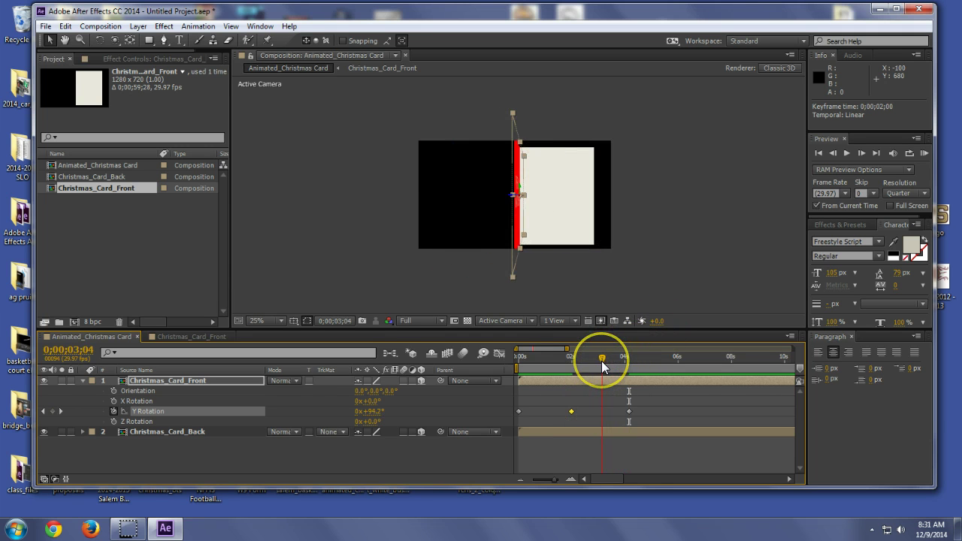
drag(601, 361, 600, 361)
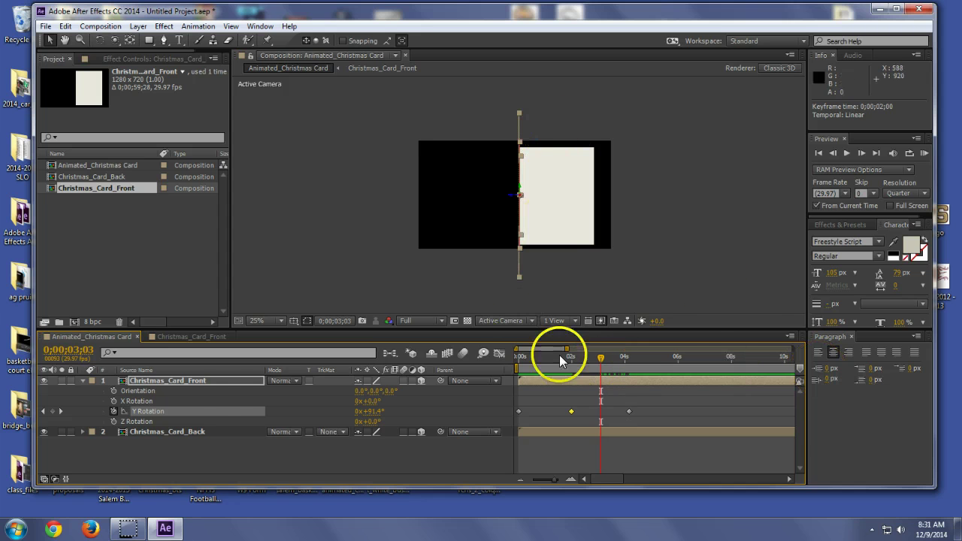
double_click(217, 379)
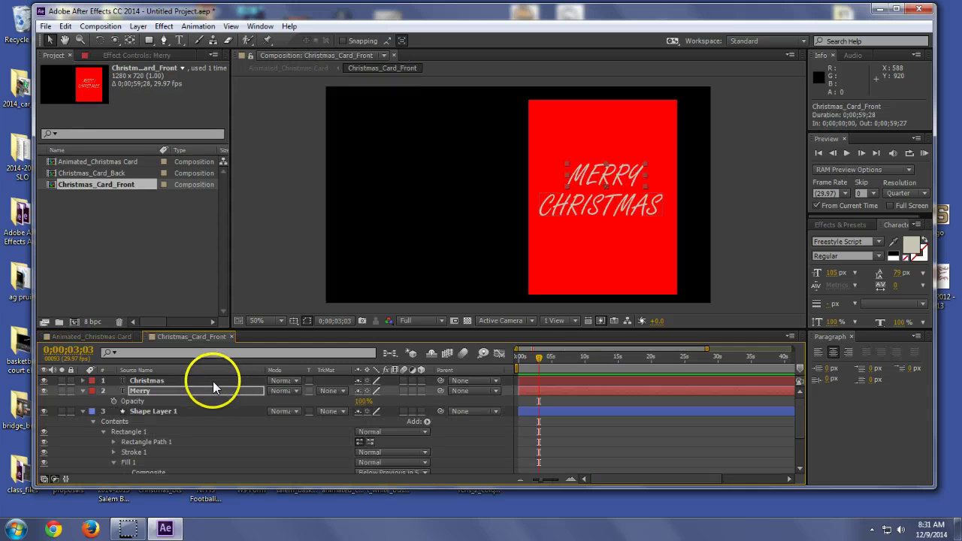
shift+click(213, 381)
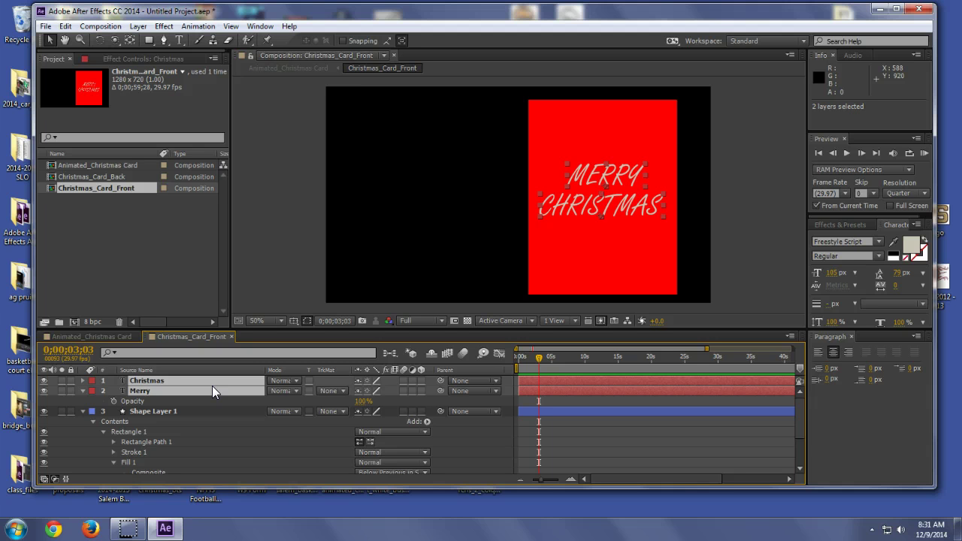
key(ctrl+d)
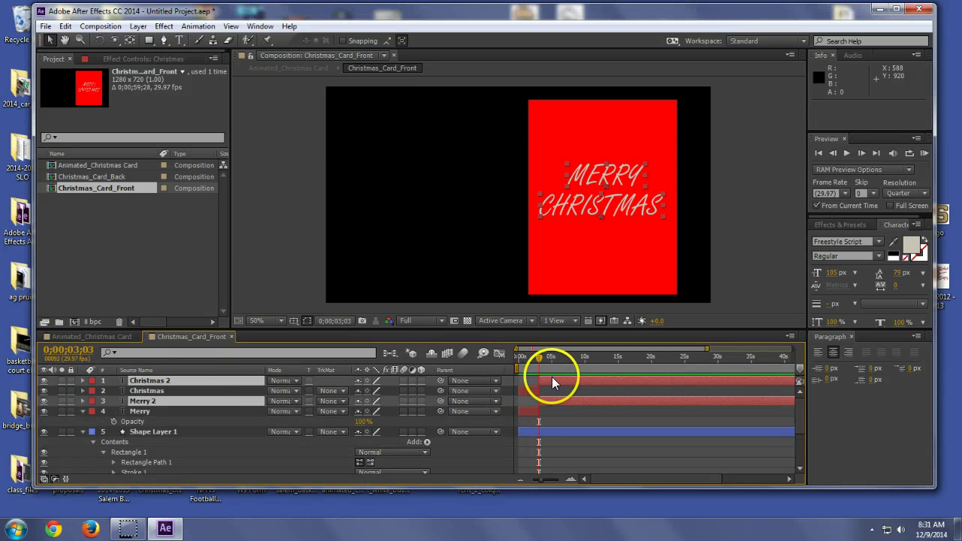
key(Delete)
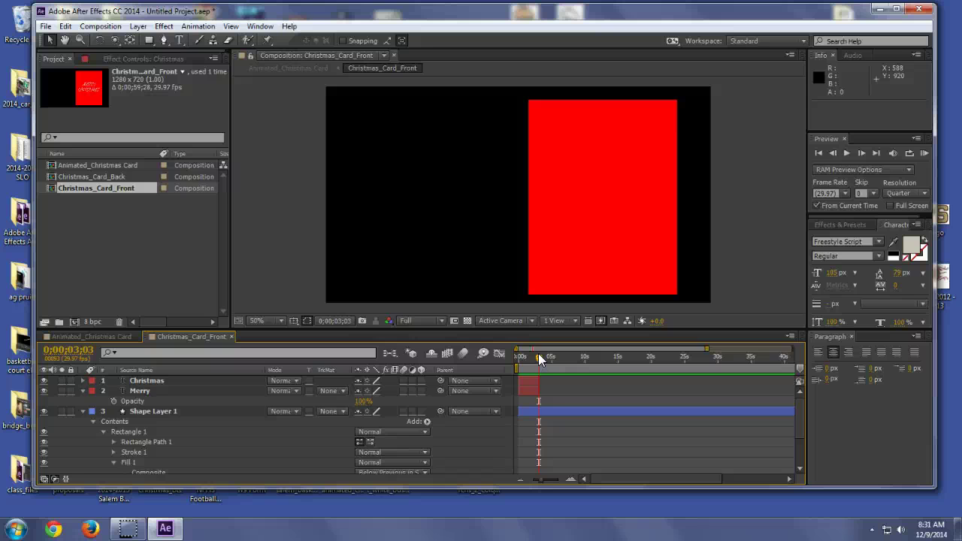
- Add a two-line text layer reading AVTF 2 STUDENTS and position it fully on the upper half of the red card
click(181, 40)
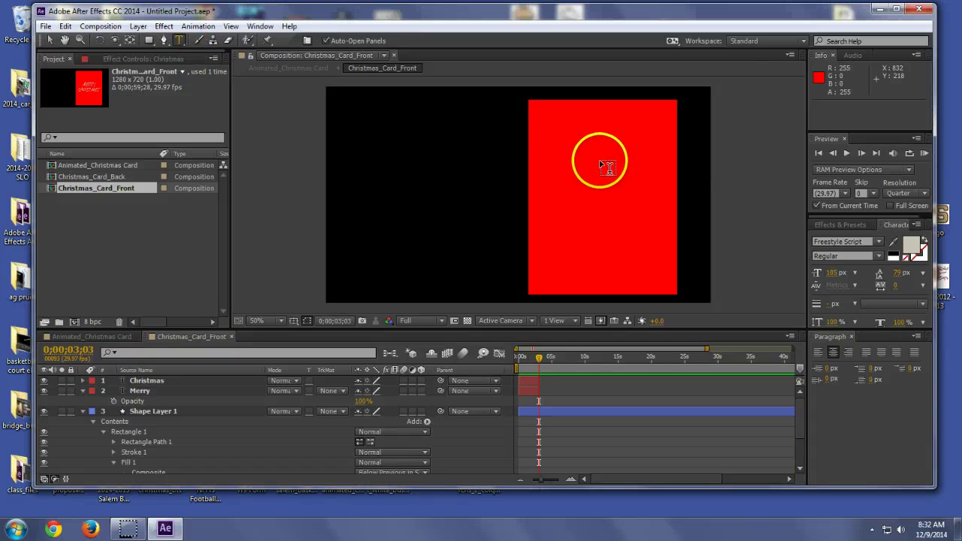
click(562, 146)
text(AVTF 2)
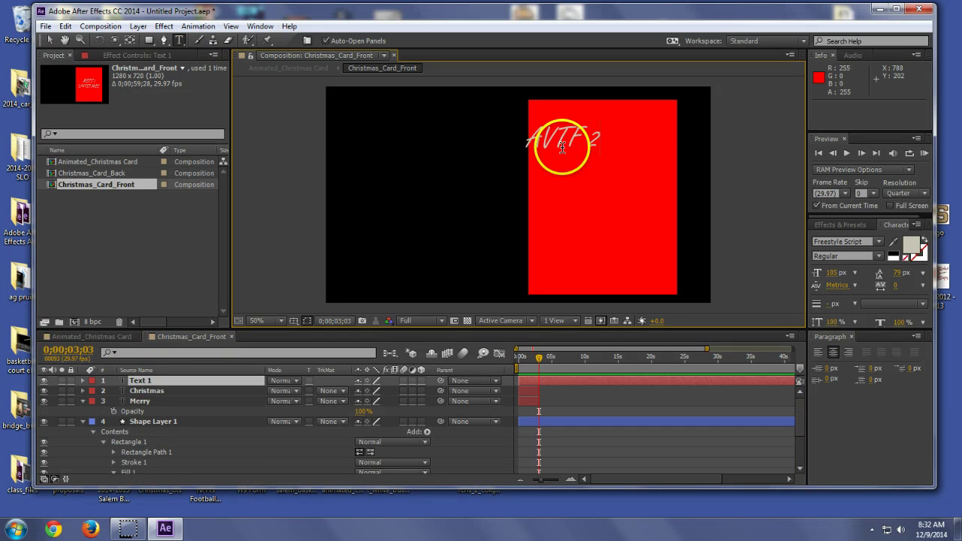
key(Return)
text(STUDENTS)
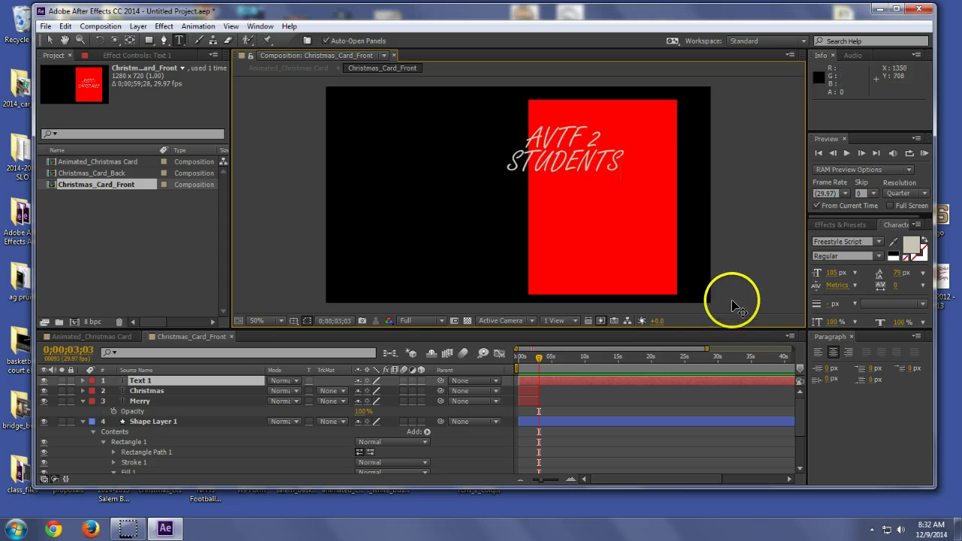
drag(667, 274, 704, 299)
- Try shifting the AVTF 2 Students layer to start at 0;00;02;21, and undo that layer time change
drag(517, 381, 538, 380)
click(72, 336)
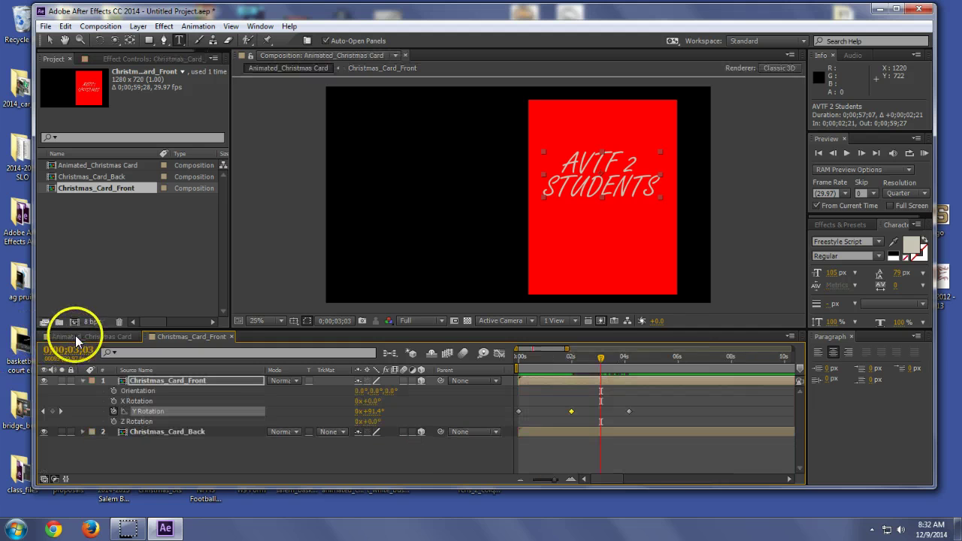
drag(601, 359, 625, 359)
key(ctrl+z)
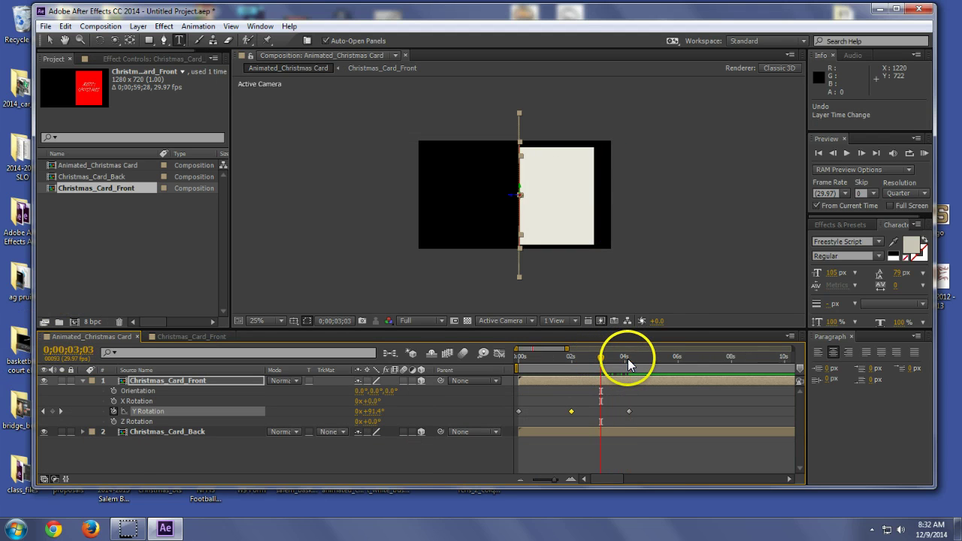
click(167, 338)
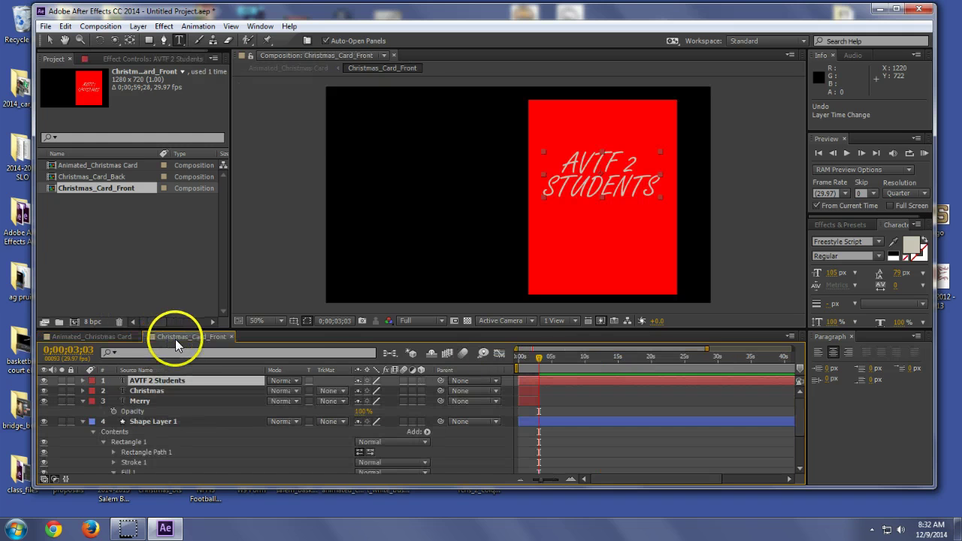
- Mirror the AVTF 2 Students text horizontally by setting its Scale to -100, 100%
click(183, 380)
key(s)
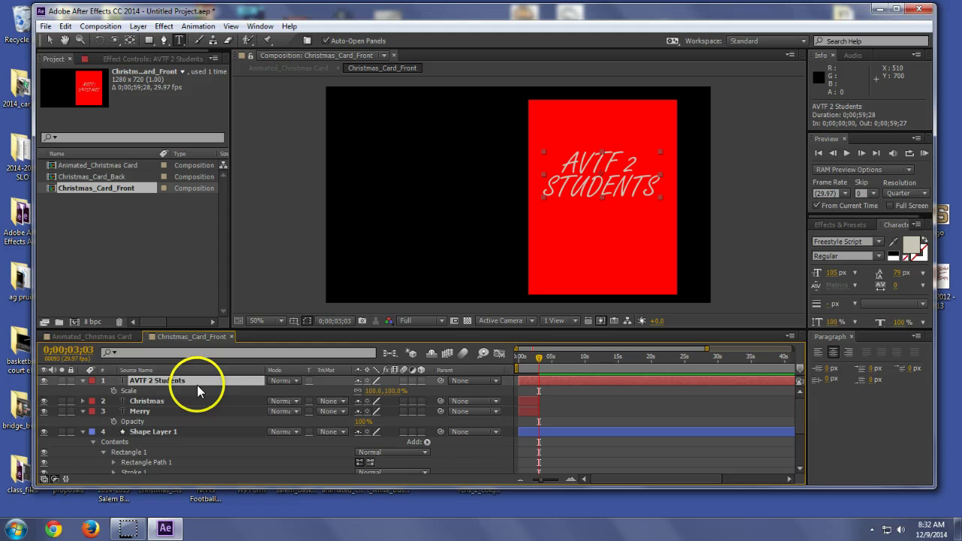
click(371, 389)
text(-100)
key(Return)
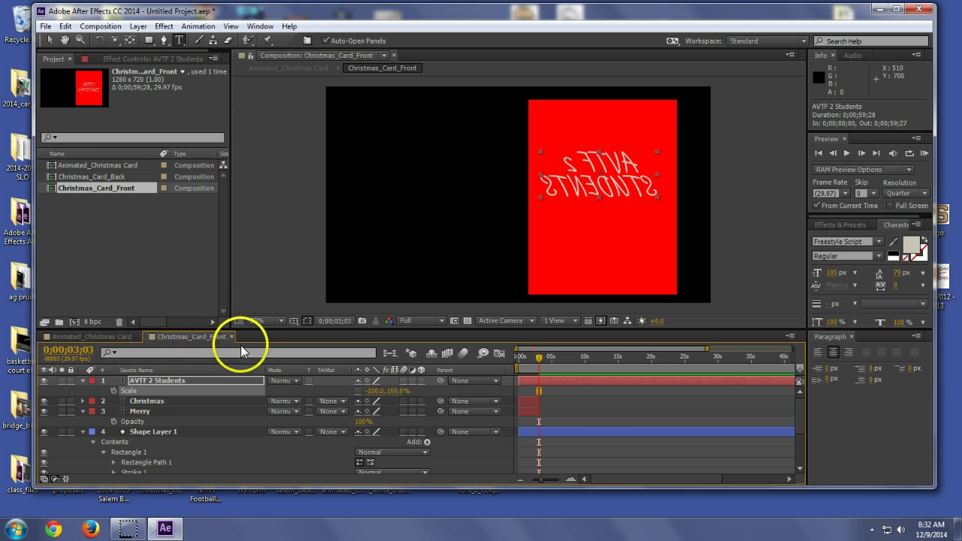
- Trim the start of the AVTF 2 Students layer in Christmas_Card_Front to 0;00;03;03
click(115, 334)
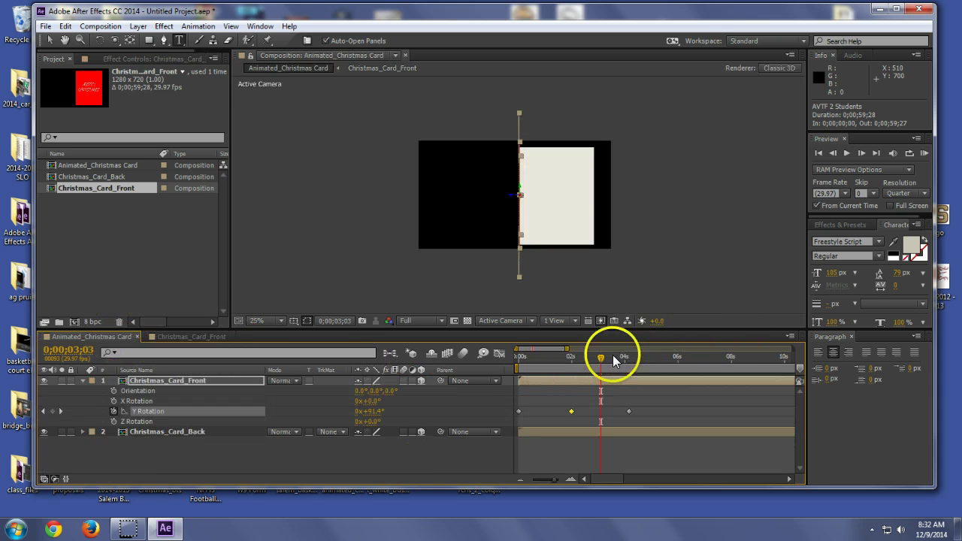
drag(602, 358, 572, 362)
double_click(565, 381)
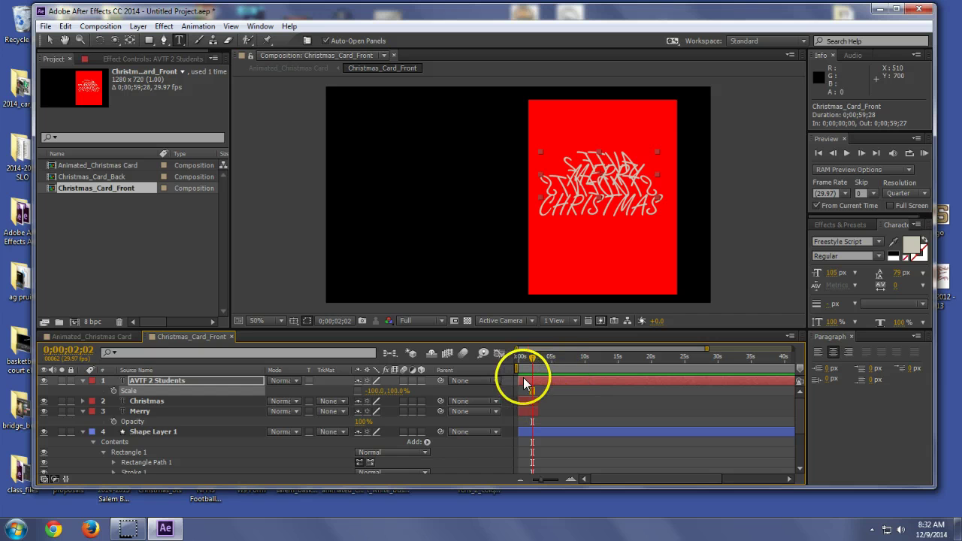
drag(519, 378, 583, 362)
click(572, 478)
click(572, 478)
click(578, 362)
- Scrub through the card opening in Animated_Christmas Card and check the text changeover against the layer timing in Christmas_Card_Front
click(106, 337)
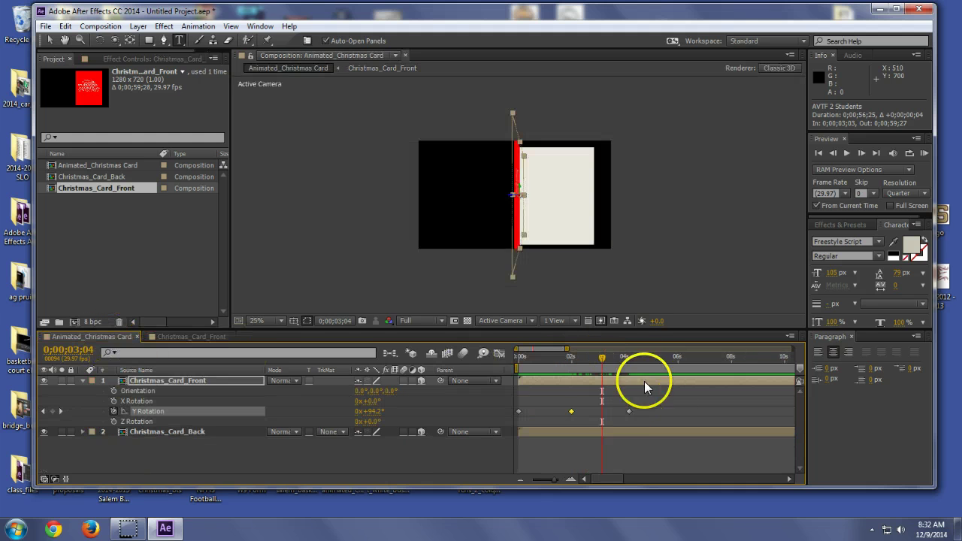
drag(605, 360, 601, 363)
drag(524, 361, 634, 362)
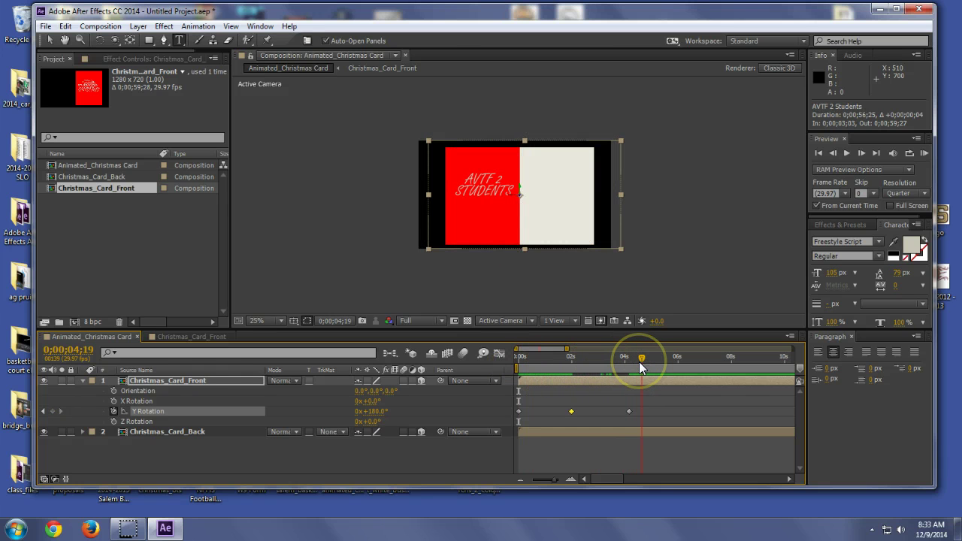
click(195, 379)
double_click(195, 379)
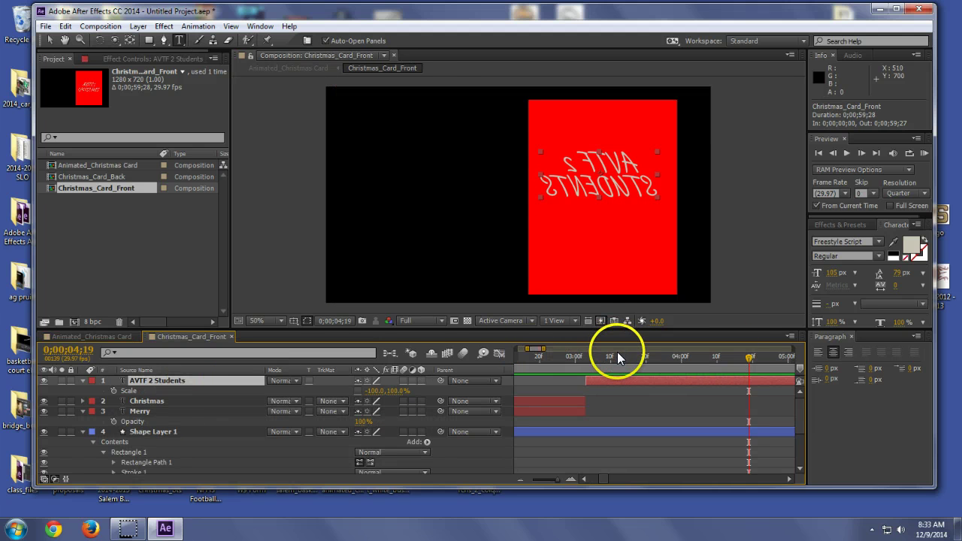
click(76, 337)
drag(589, 357, 610, 366)
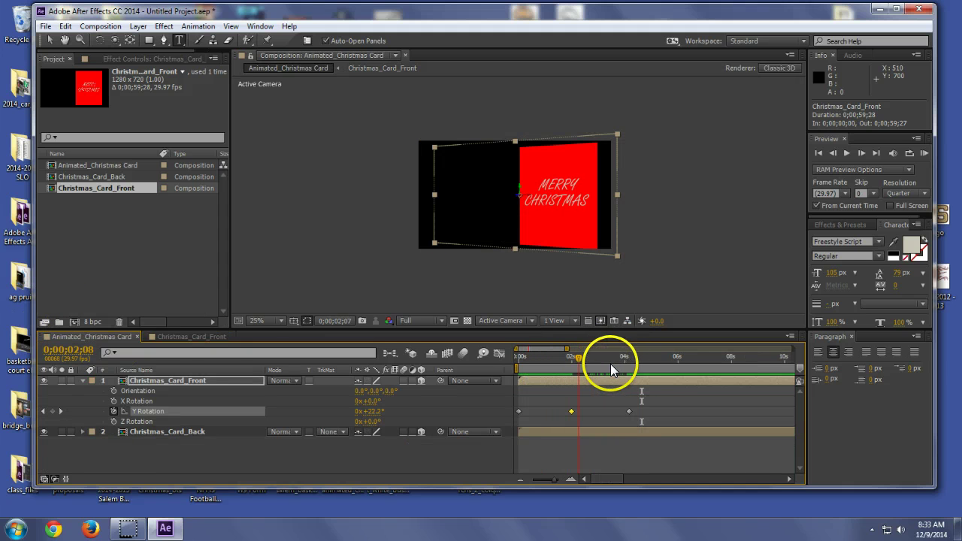
- Open the Christmas_Card_Back composition and expand Shape Layer 1 down to the Fill 1 properties of Rectangle 1
double_click(205, 431)
click(91, 381)
click(83, 380)
click(93, 391)
click(103, 400)
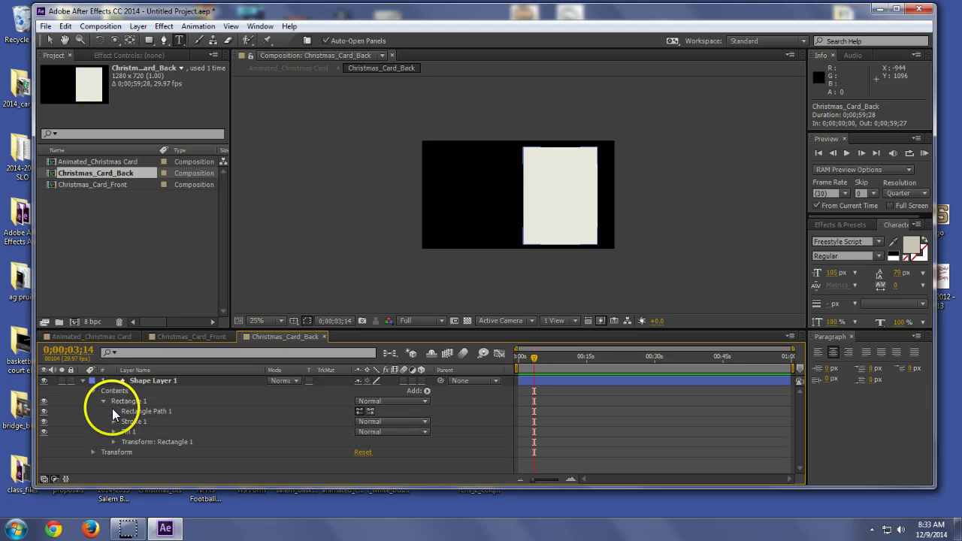
click(114, 422)
click(112, 385)
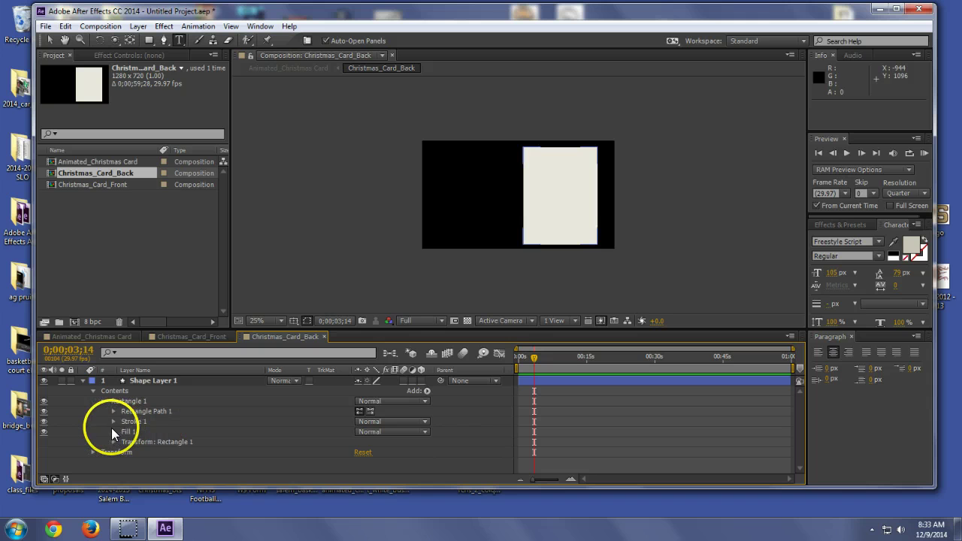
click(113, 432)
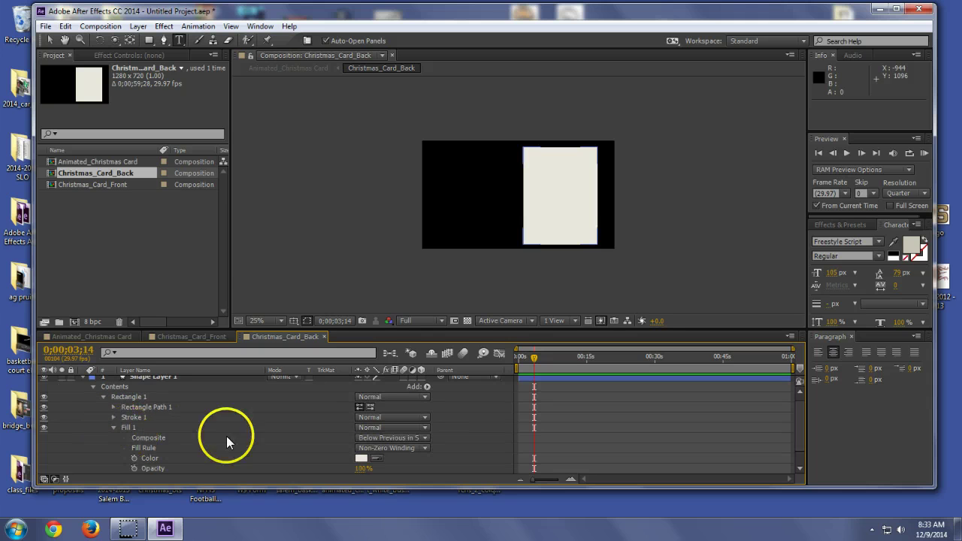
- Change the fill color of the card rectangle in Christmas_Card_Back to dark green
click(360, 457)
drag(721, 214, 721, 233)
drag(687, 202, 708, 119)
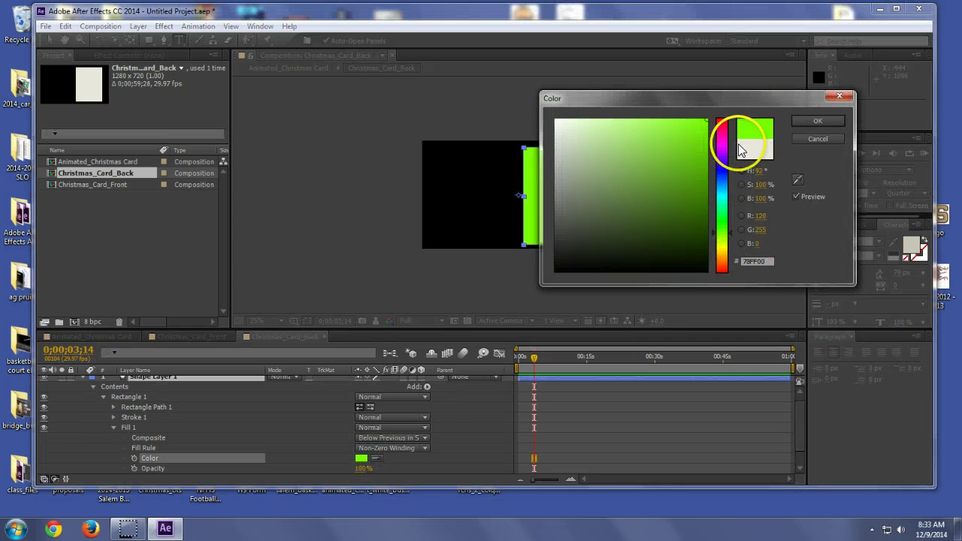
click(726, 222)
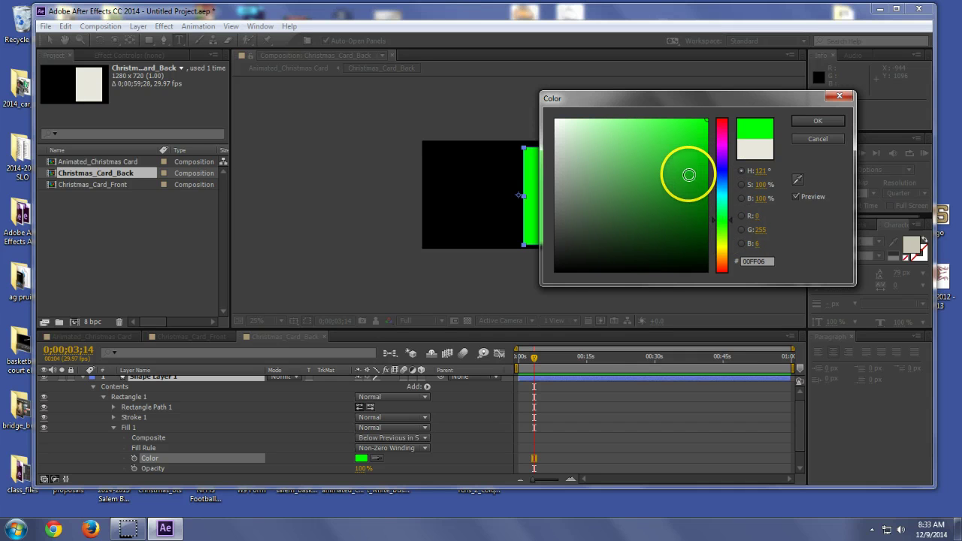
drag(693, 181, 706, 215)
click(819, 121)
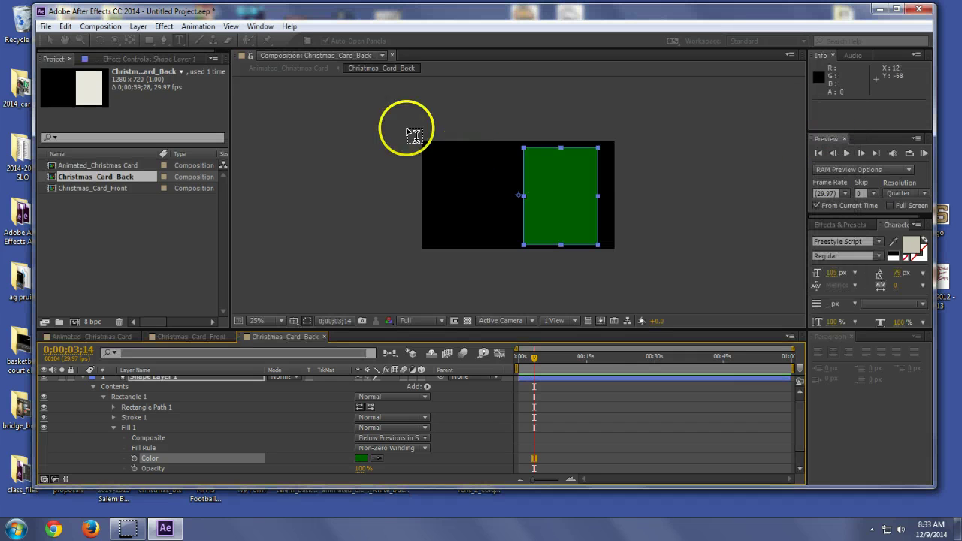
double_click(140, 225)
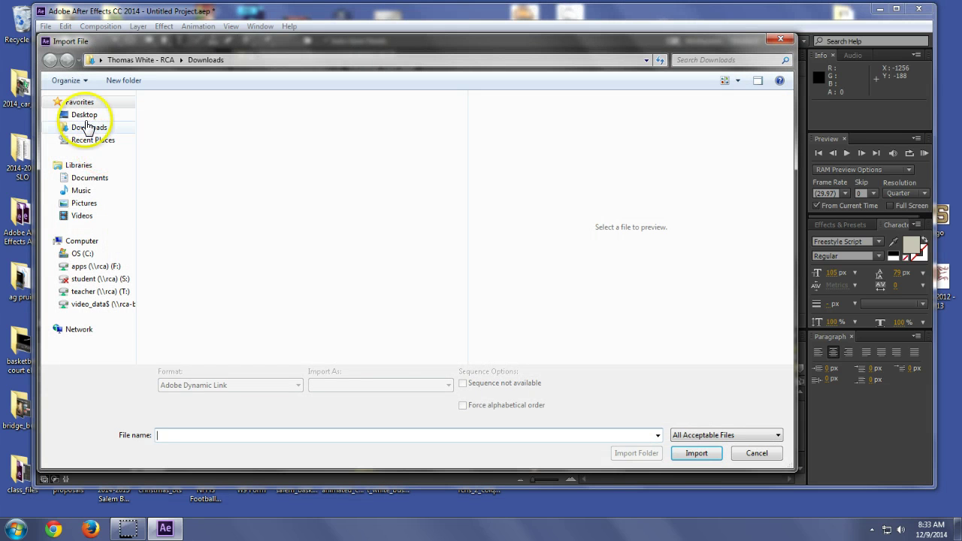
click(84, 119)
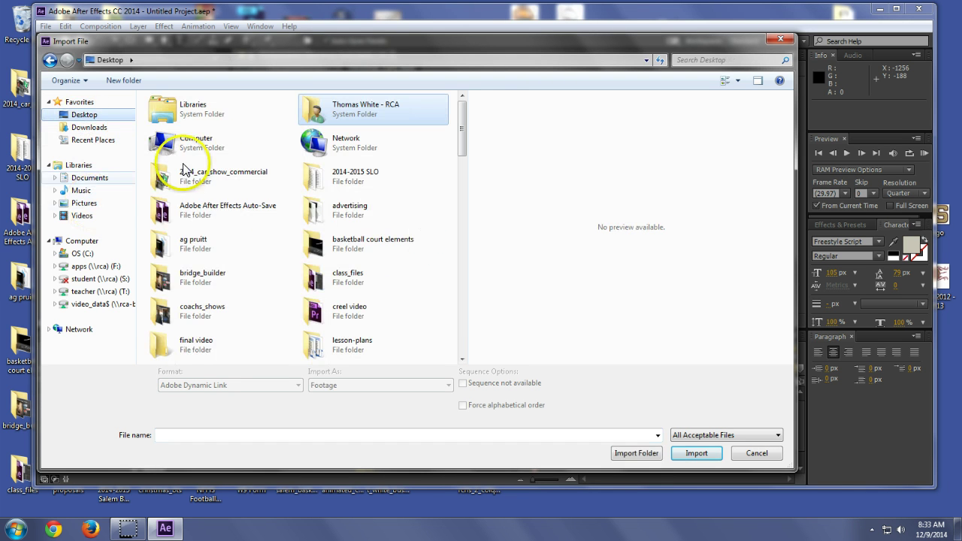
drag(464, 113, 465, 187)
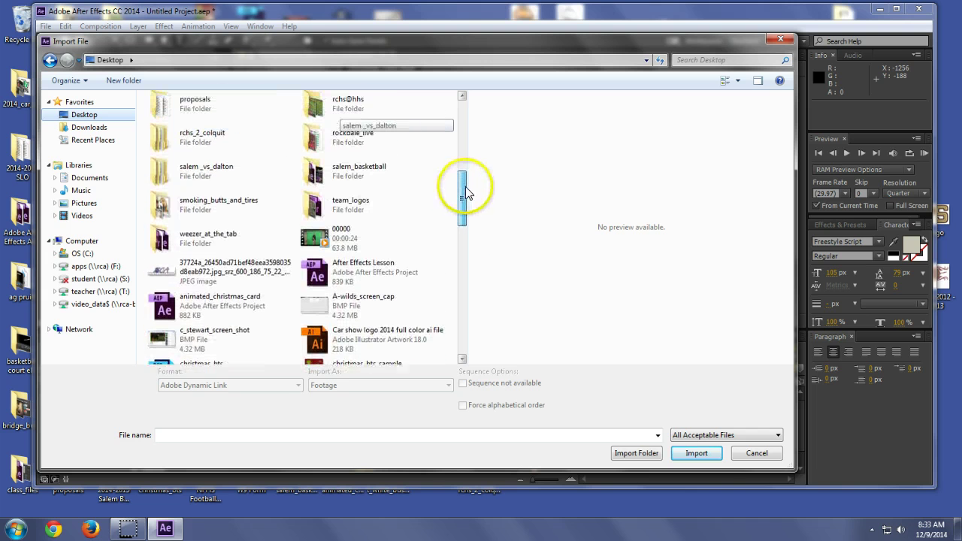
double_click(197, 242)
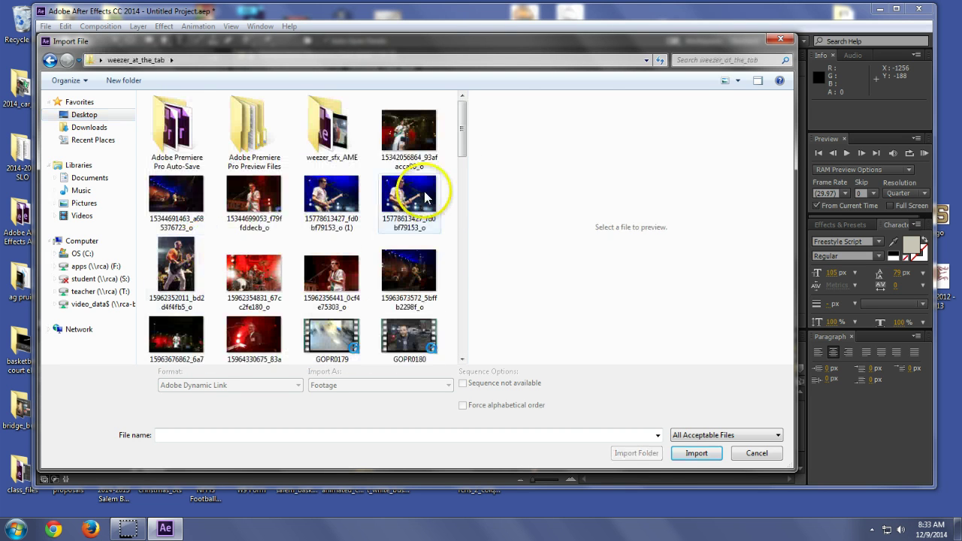
drag(466, 114, 465, 131)
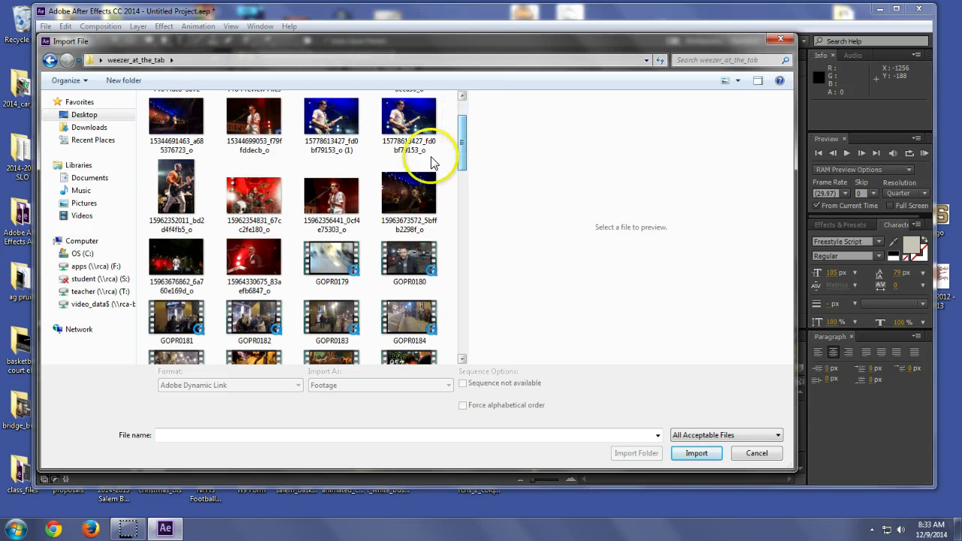
click(227, 189)
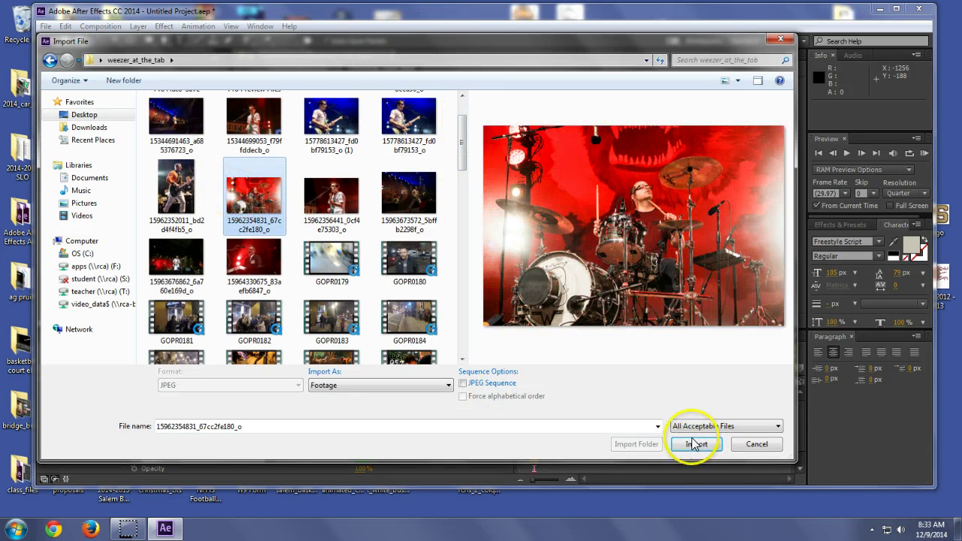
click(695, 444)
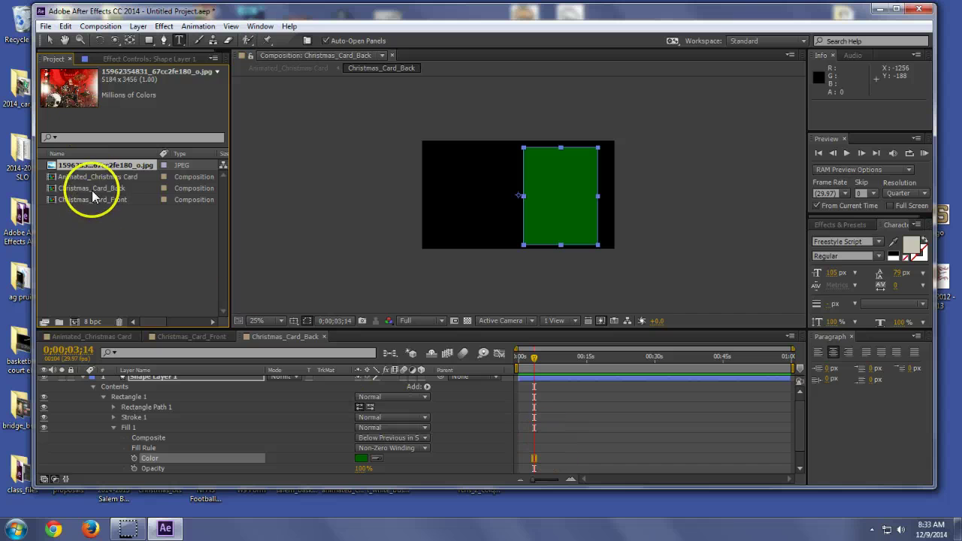
- Place the drummer photo in Christmas_Card_Back, scale it to 9%, and position it at 920, 232 on the upper part of the green card
drag(86, 165, 559, 209)
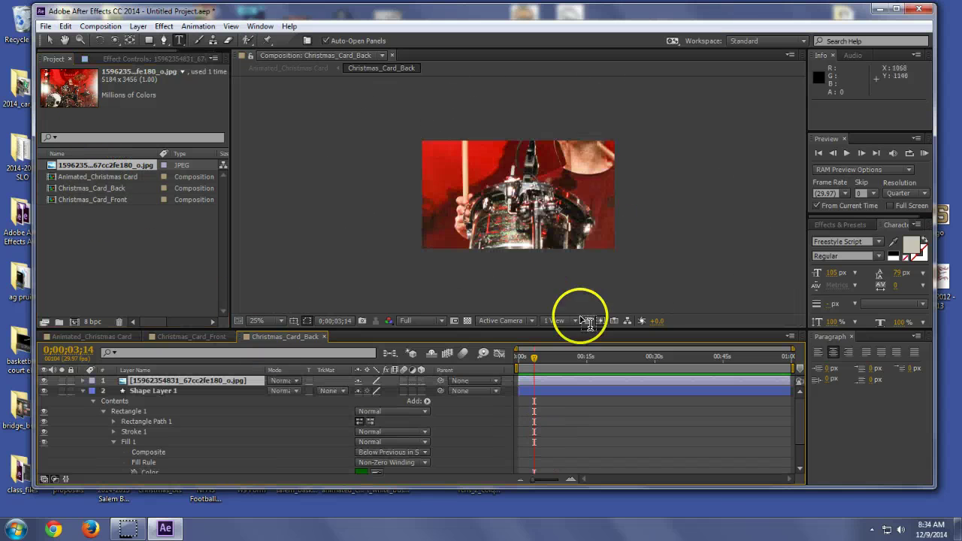
key(s)
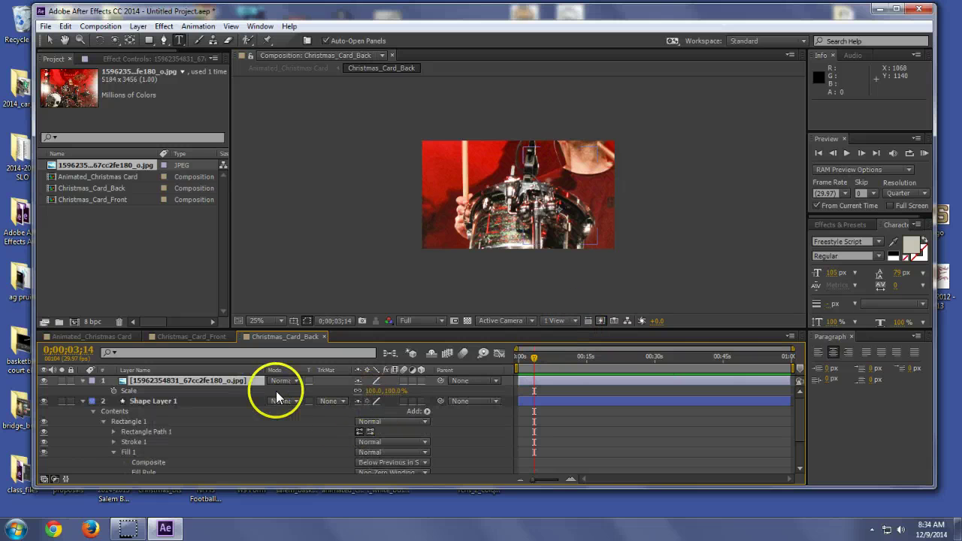
drag(375, 390, 372, 395)
key(v)
mouse_move(571, 201)
mouse_down()
mouse_move(571, 165)
mouse_move(573, 202)
mouse_up()
scroll(591, 212, up, 3)
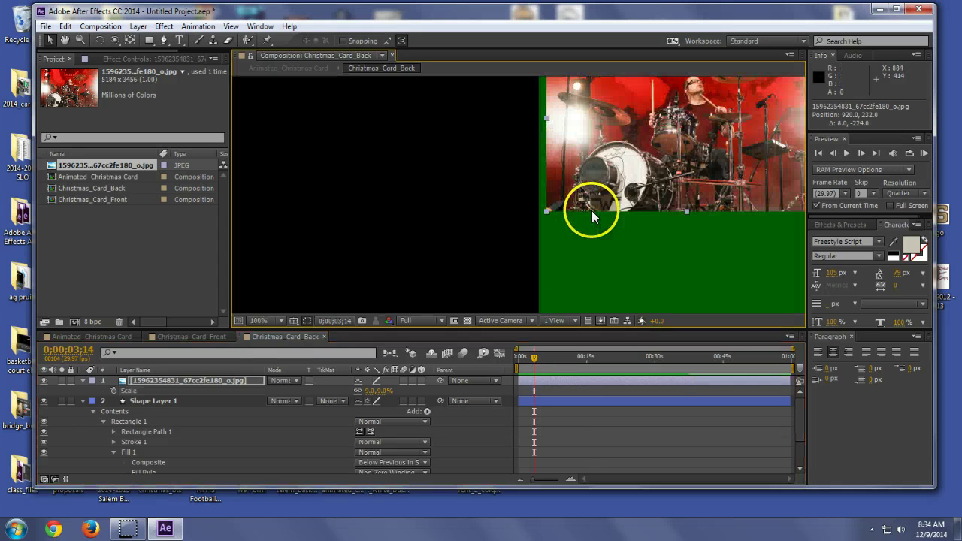
scroll(592, 210, down, 3)
- Add a two-node camera named Camera 1 with the default settings to the Animated_Christmas Card composition
click(121, 337)
drag(610, 354, 631, 359)
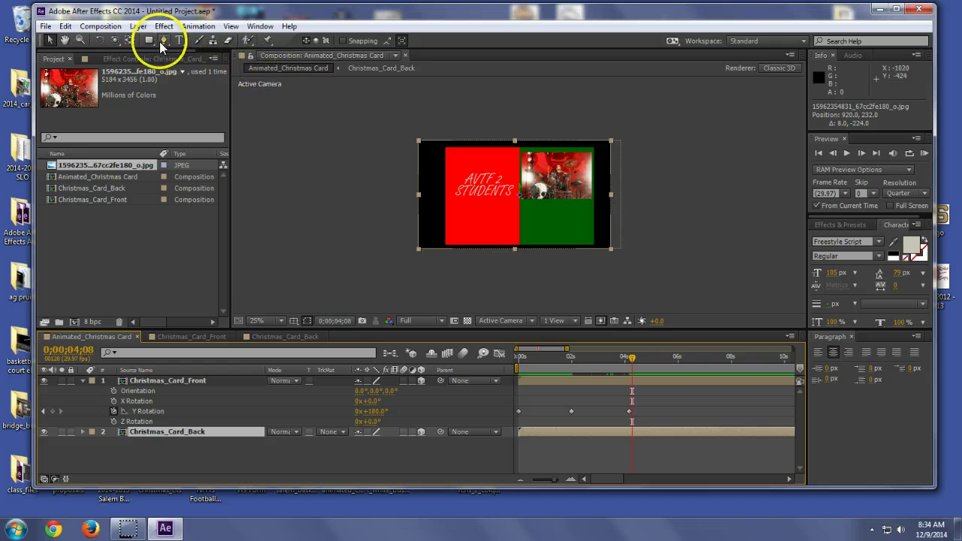
click(138, 26)
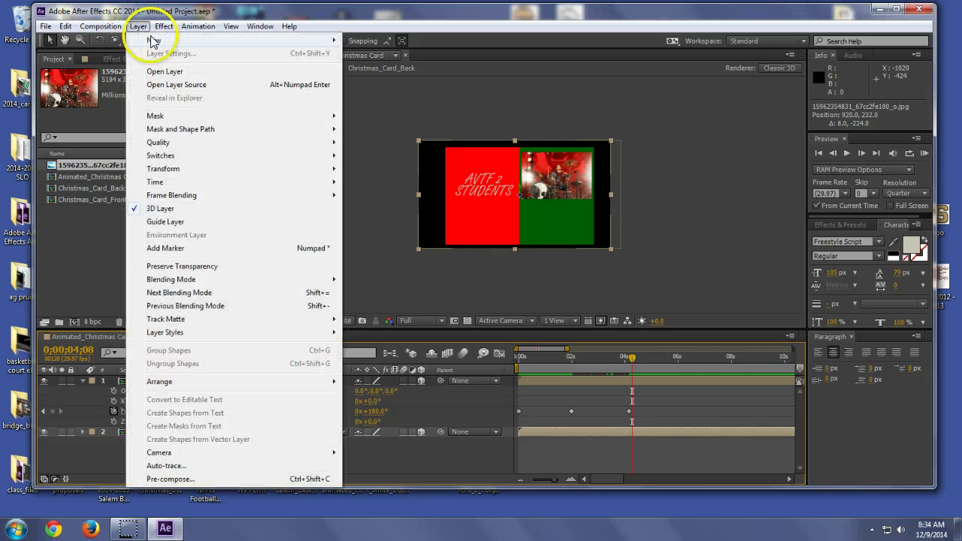
mouse_move(154, 39)
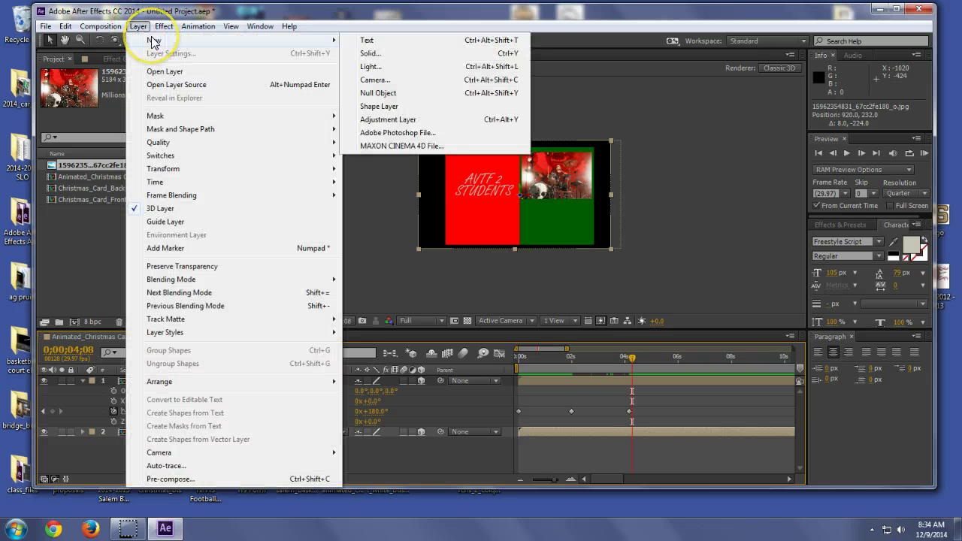
click(404, 80)
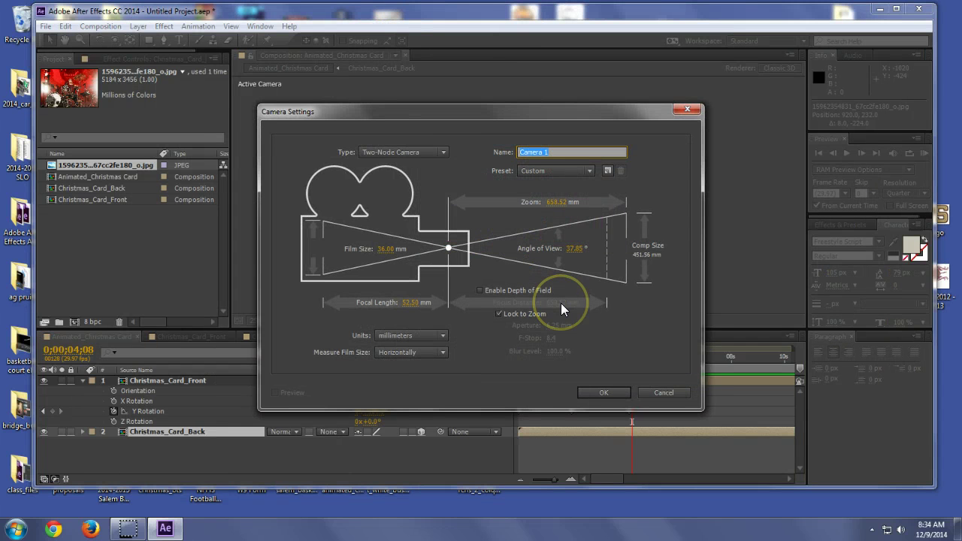
key(Return)
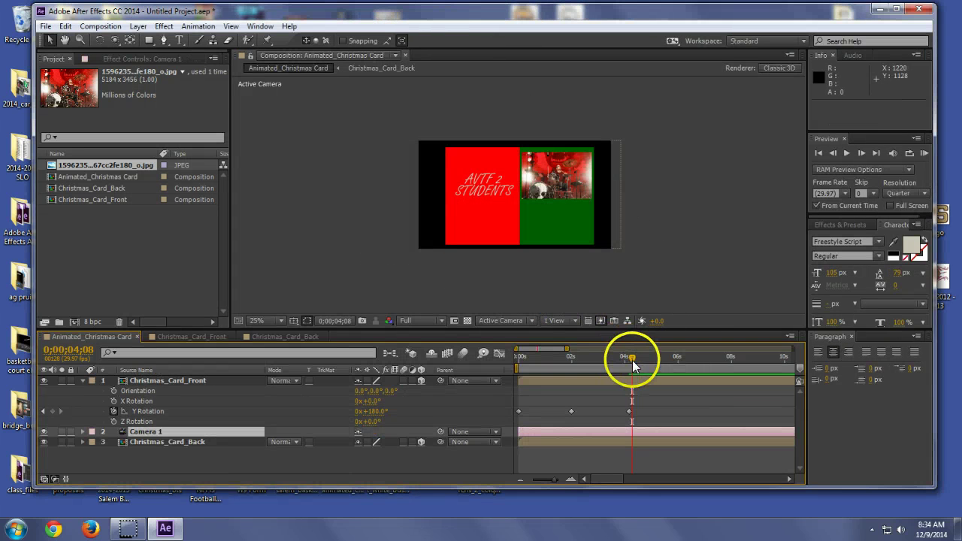
- Try orbiting Camera 1 around the open card, and undo the camera adjustment
click(116, 40)
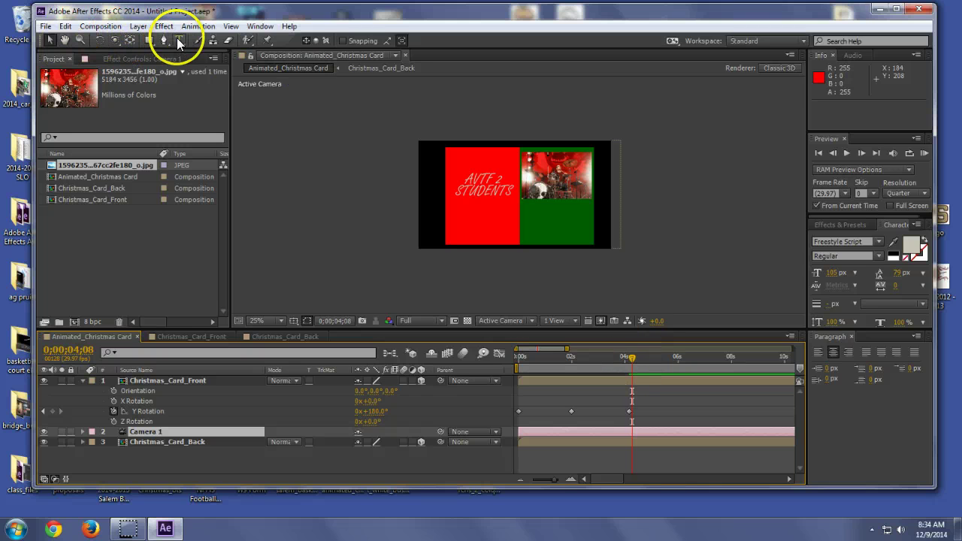
mouse_move(517, 195)
mouse_down()
mouse_move(505, 201)
mouse_move(507, 191)
mouse_up()
key(ctrl+z)
click(503, 196)
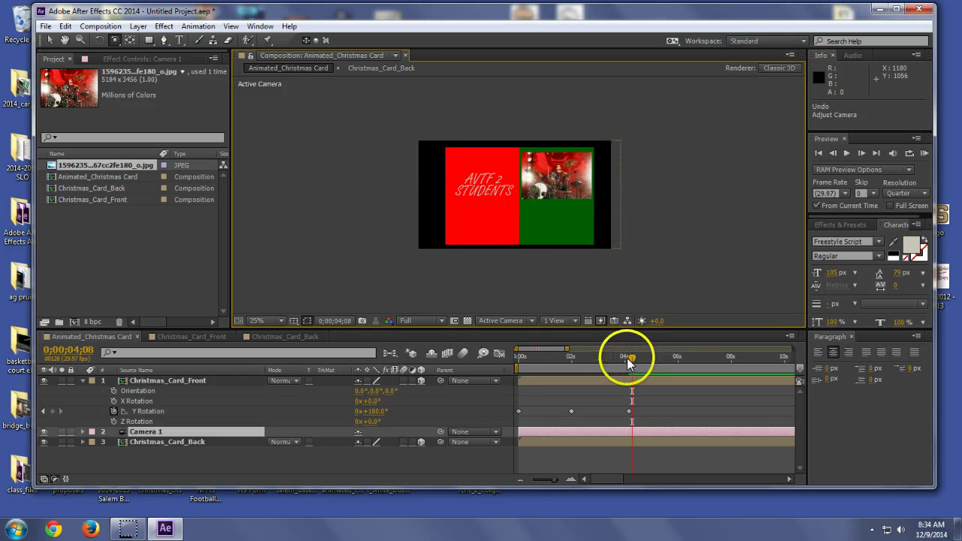
- Move Camera 1 to the top of the layer stack and keyframe its Position at 640, 360, -796.7 at 0;00;00;00
click(196, 431)
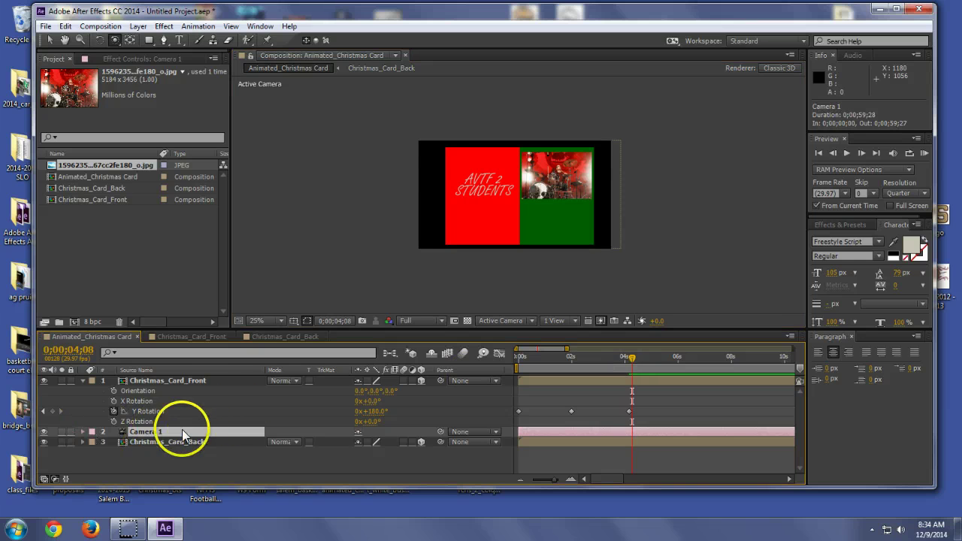
drag(192, 433, 210, 377)
click(565, 356)
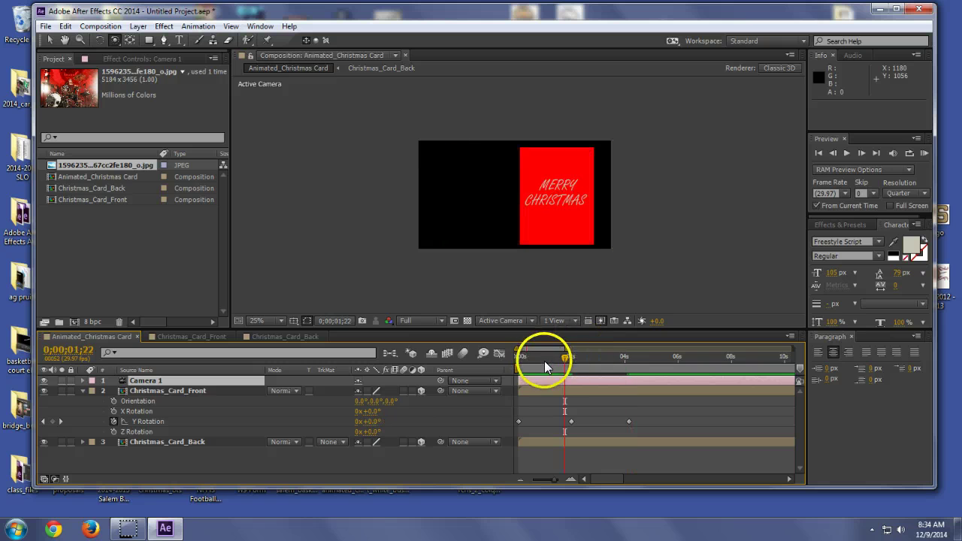
drag(556, 360, 517, 357)
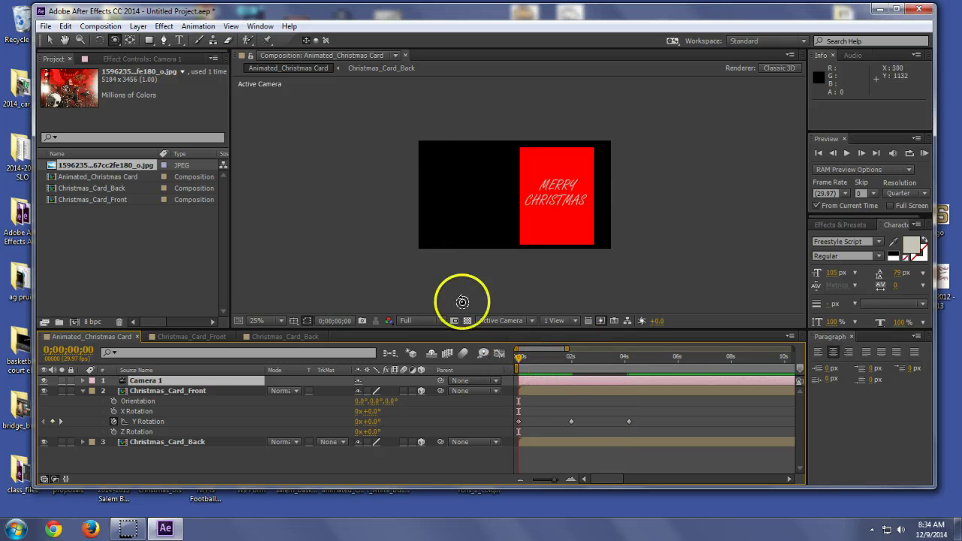
key(p)
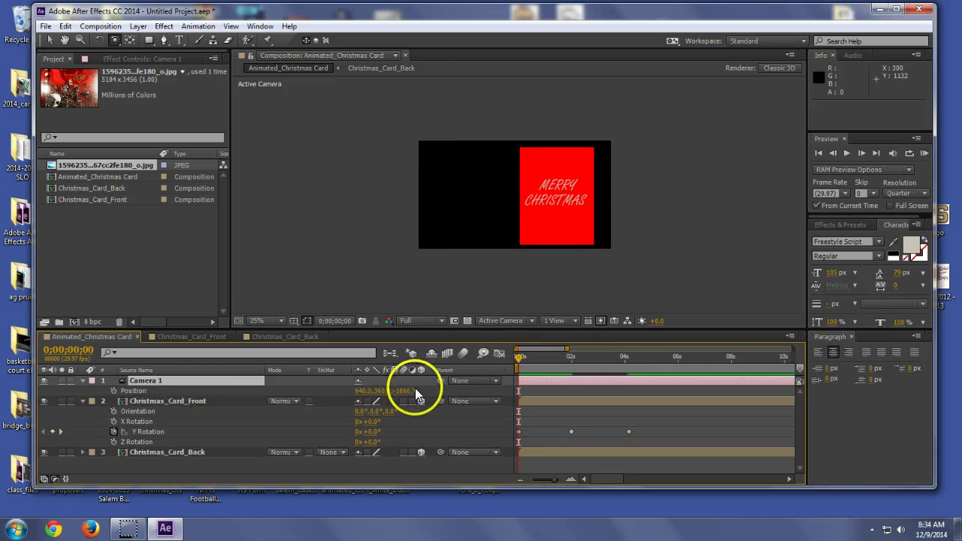
mouse_move(402, 391)
mouse_down()
mouse_move(491, 354)
mouse_move(400, 397)
mouse_up()
click(113, 391)
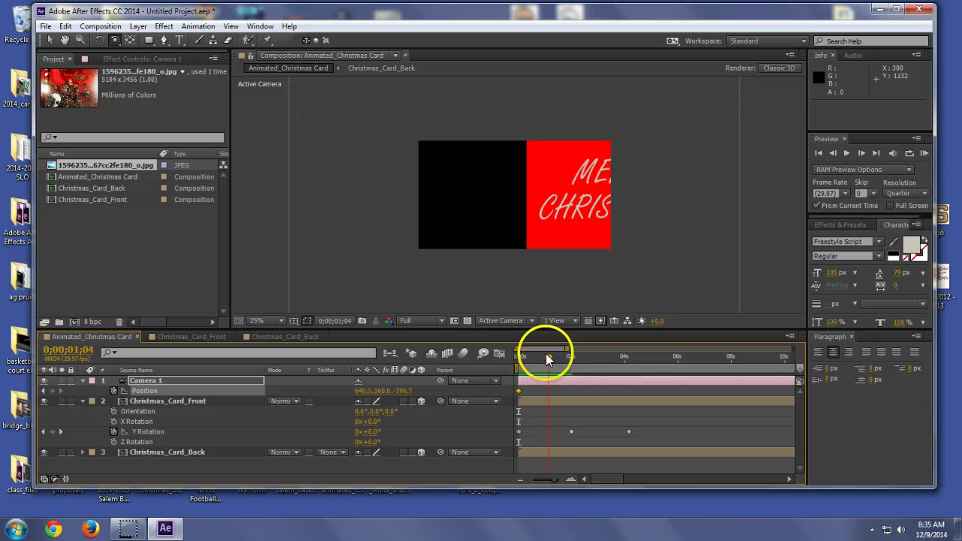
- Keyframe Camera 1's Position at 640, 360, -2006.7 at 0;00;01;04 and hold that value with another keyframe at 0;00;03;18
drag(404, 397, 401, 392)
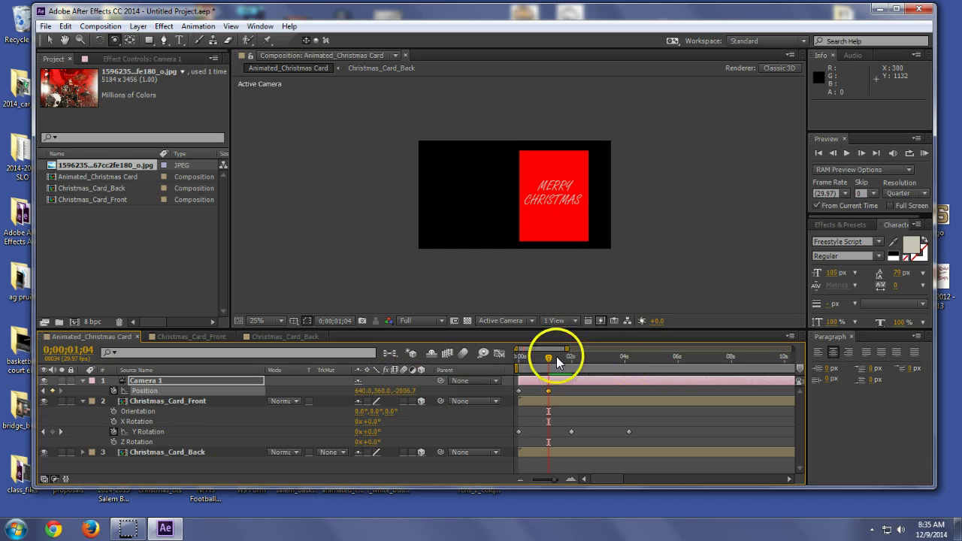
drag(569, 359, 612, 360)
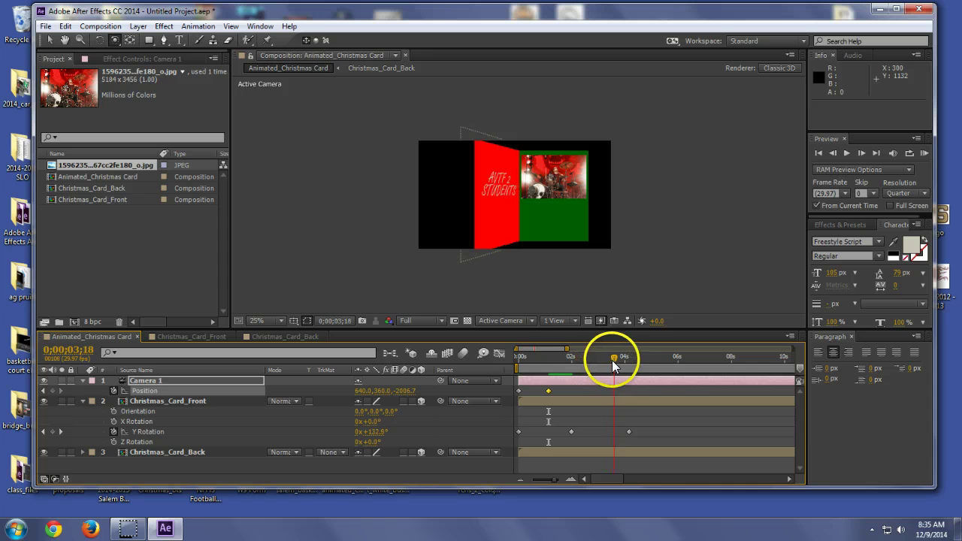
click(53, 390)
- At 0;00;04;14, zoom Camera 1 in and track it onto the drummer photo, with a Position keyframe of 919.4, 232.4, -708.7
drag(614, 360, 628, 360)
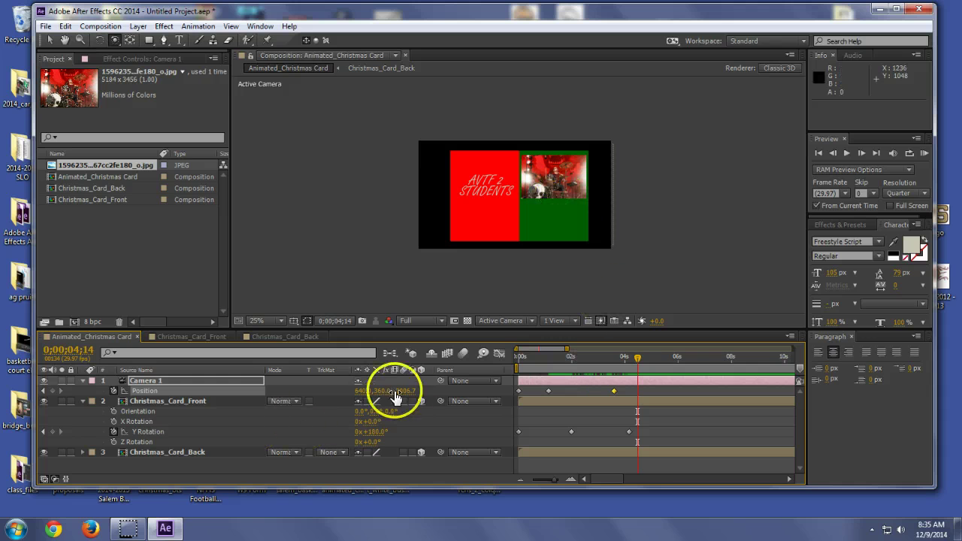
drag(405, 391, 364, 388)
key(ctrl+z)
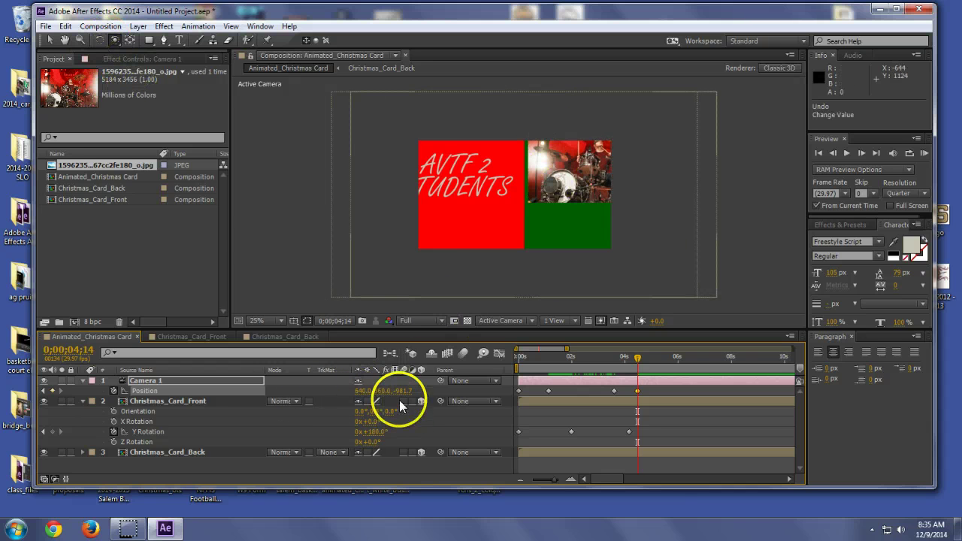
drag(384, 396, 573, 186)
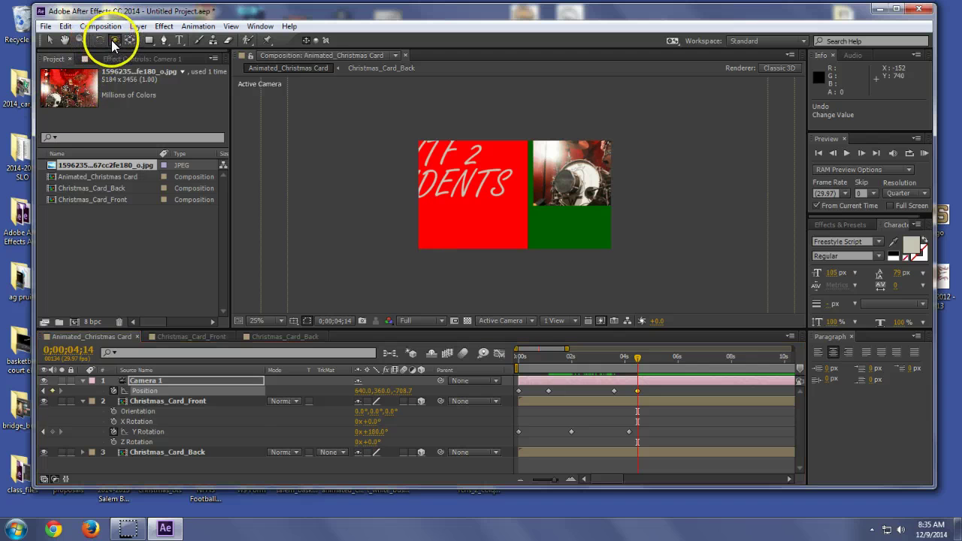
drag(114, 40, 172, 65)
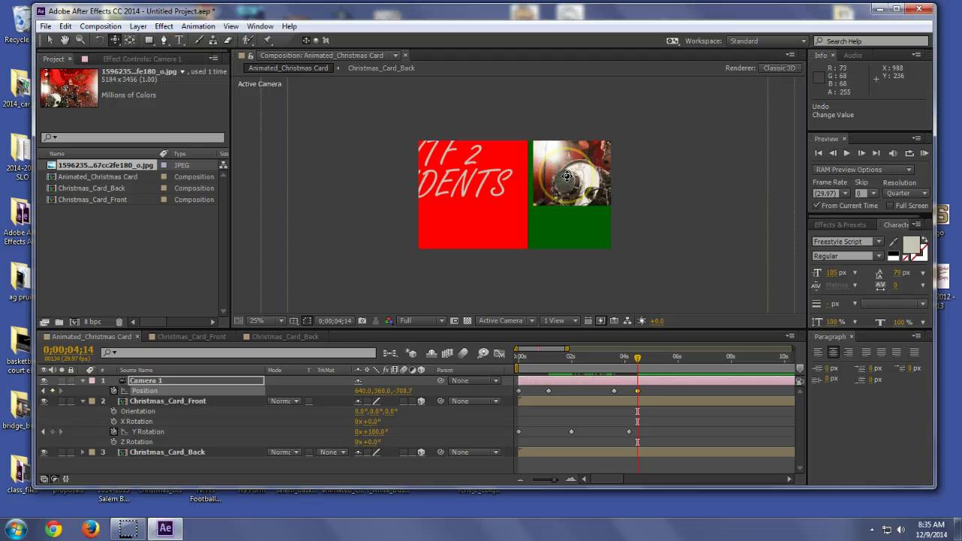
drag(566, 175, 461, 225)
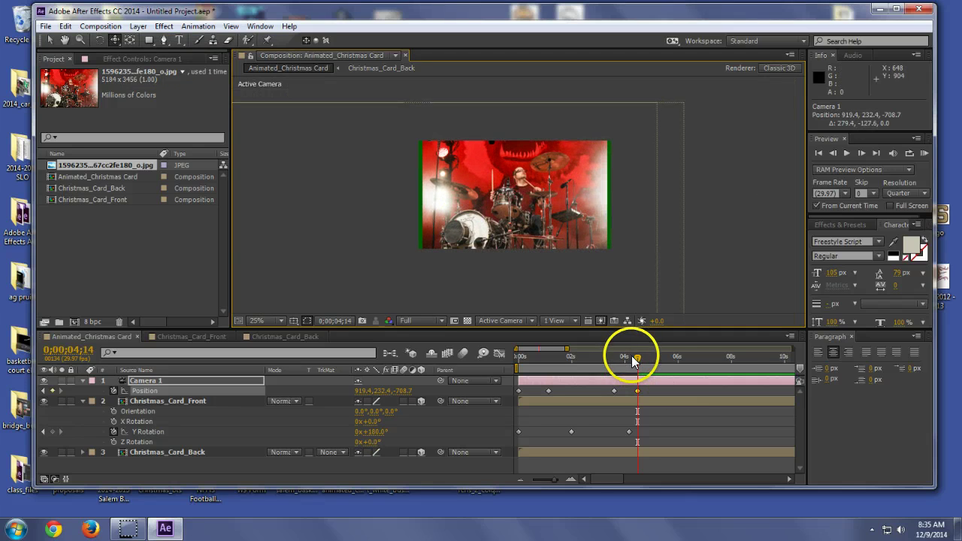
- Play the card animation from the start through the camera's zoom onto the drummer photo
key(Home)
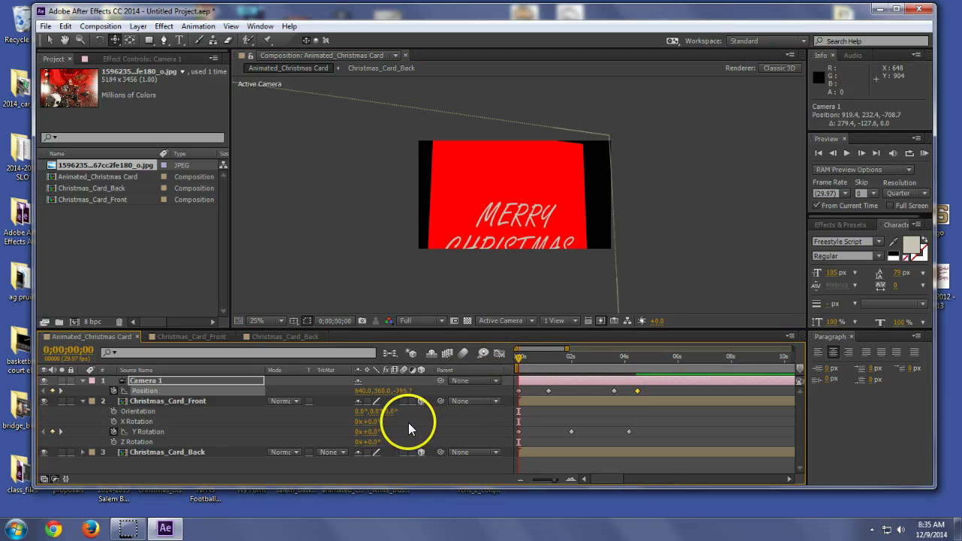
key(space)
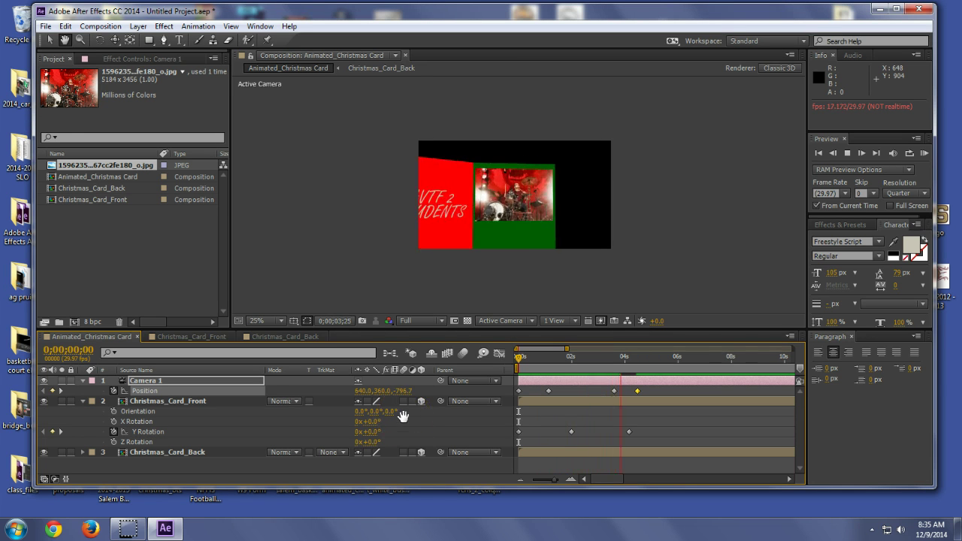
key(space)
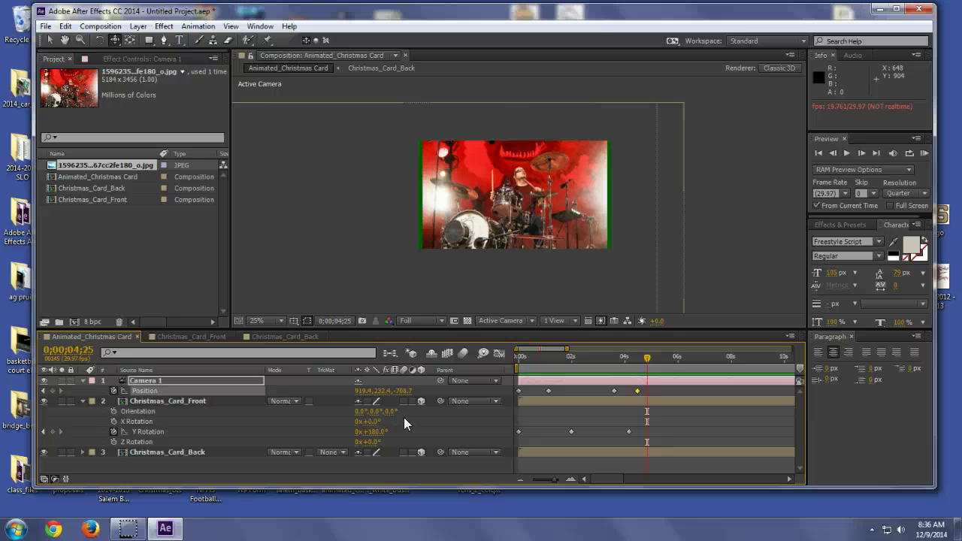
- Open the Christmas_Card_Back composition and search the effects and presets for "snow"
click(547, 450)
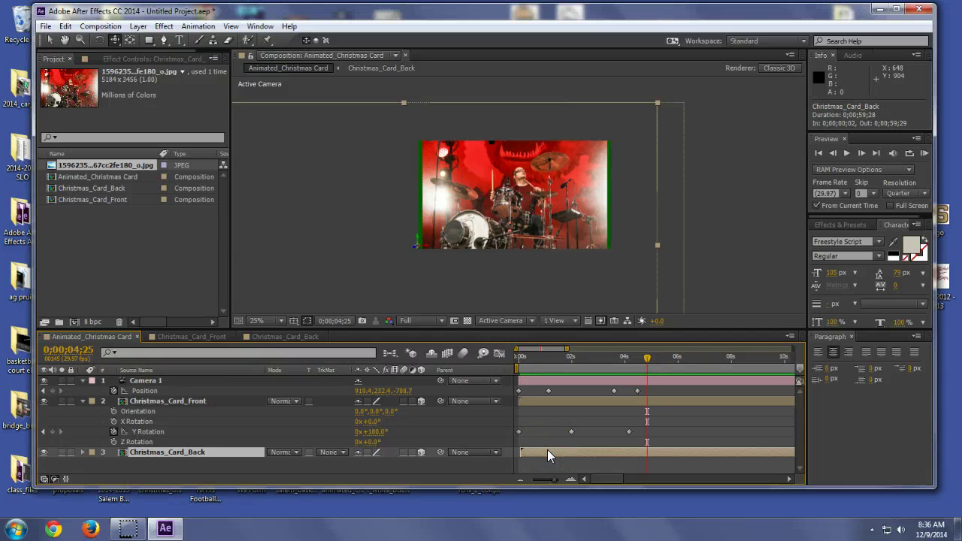
double_click(547, 451)
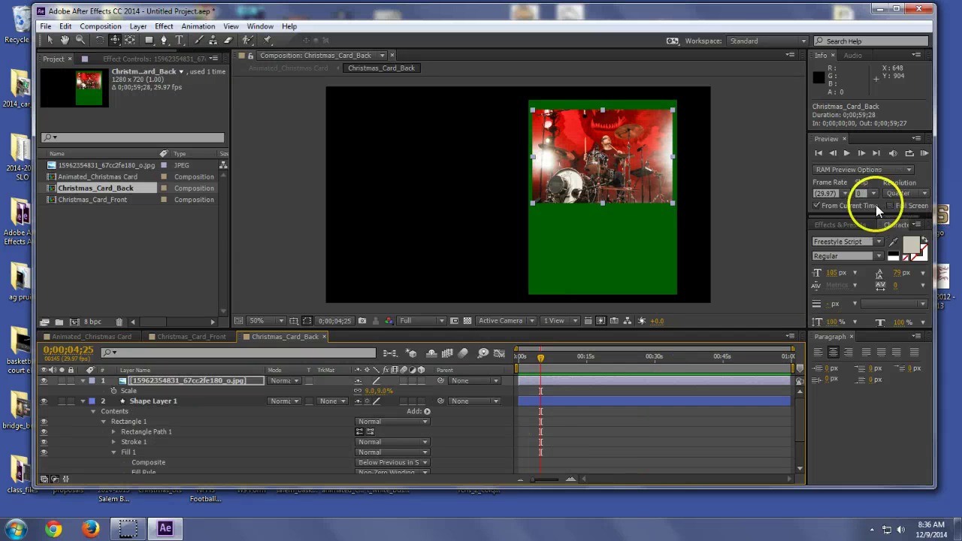
click(852, 225)
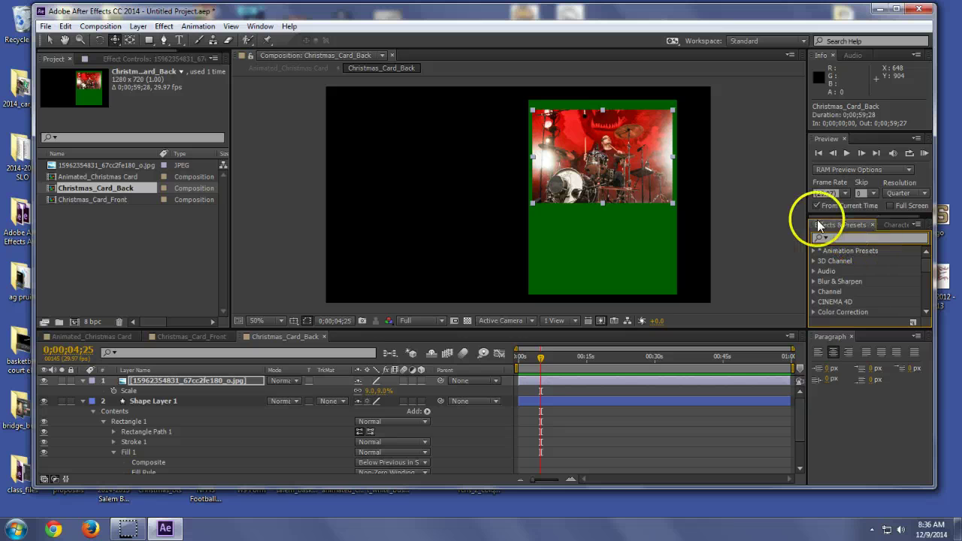
text(snow)
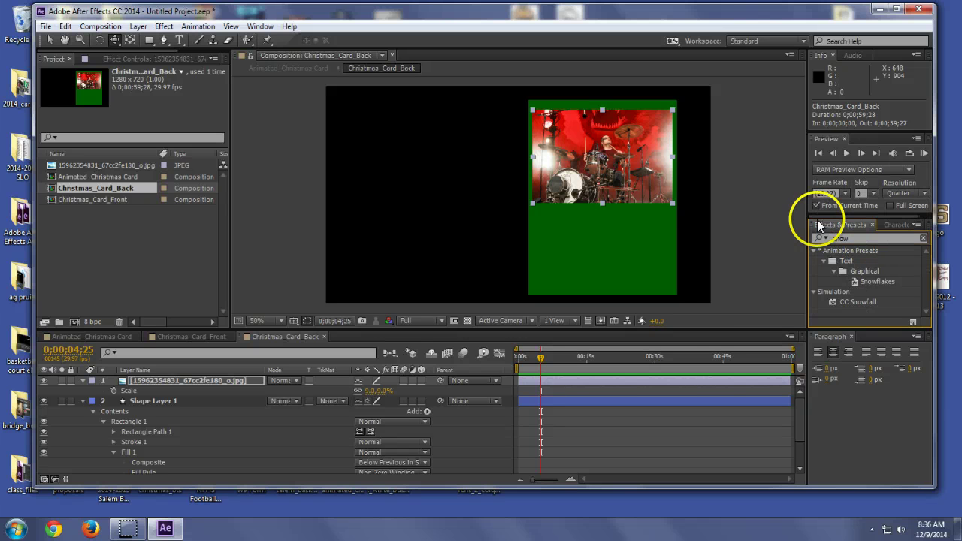
- Undo a trial of CC Snowfall on the photo layer, and add a black 1280 x 720 px solid named "snow"
drag(858, 301, 219, 381)
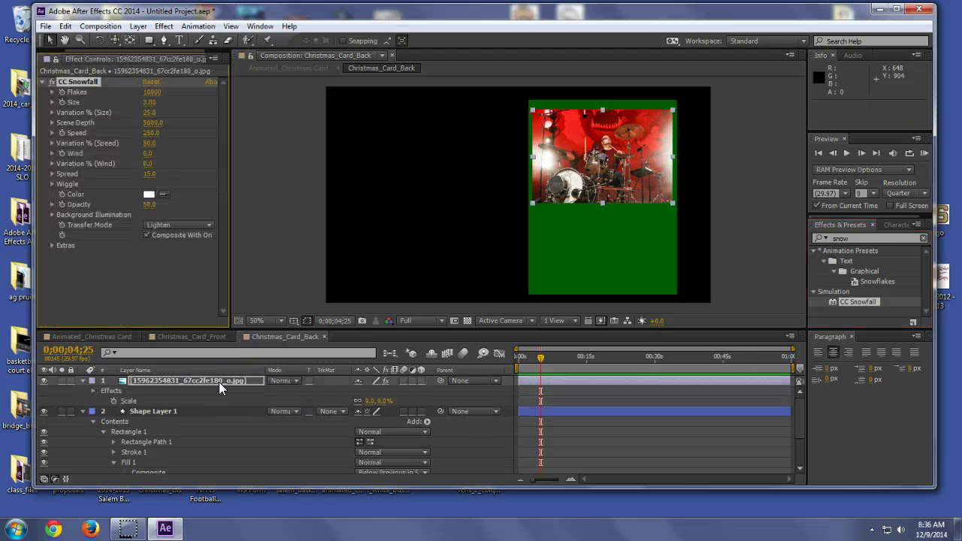
key(ctrl+z)
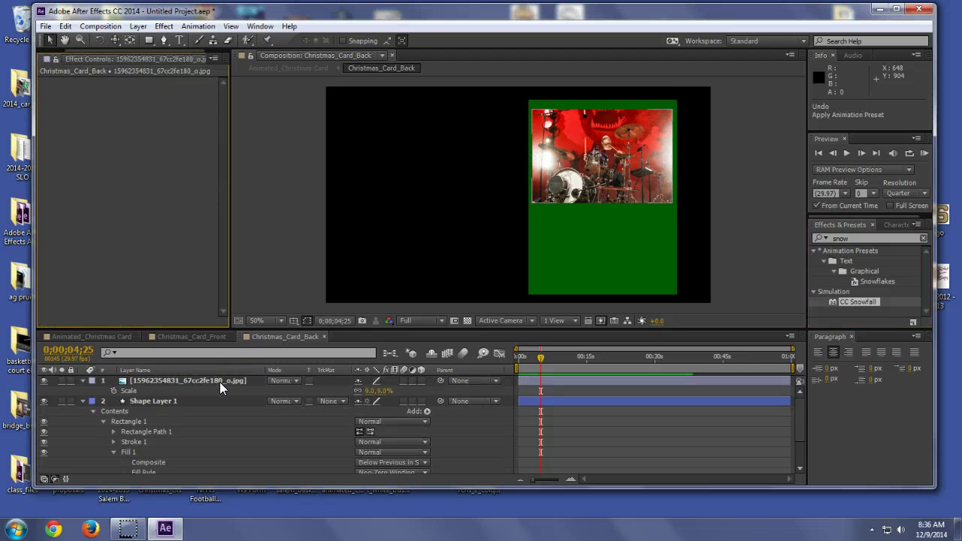
click(143, 28)
mouse_move(158, 40)
click(394, 53)
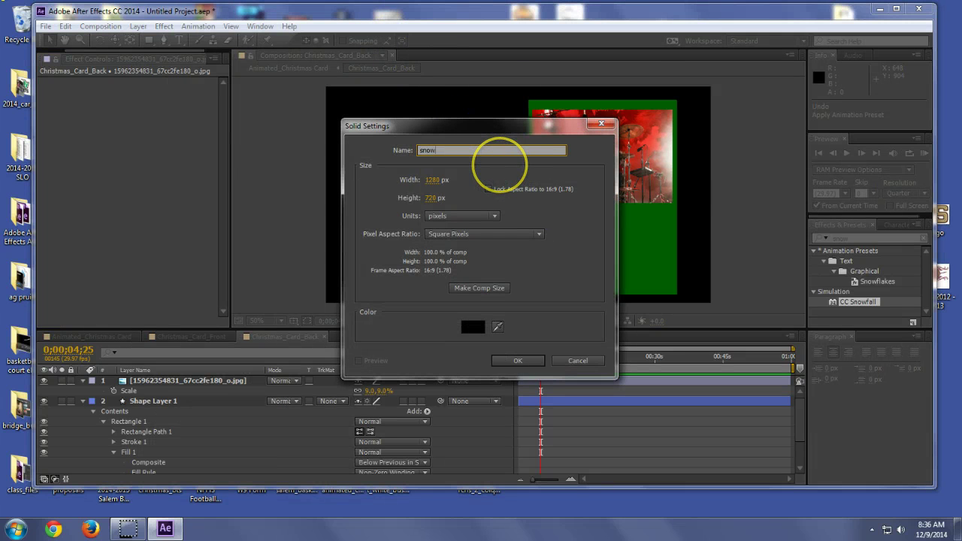
key(Return)
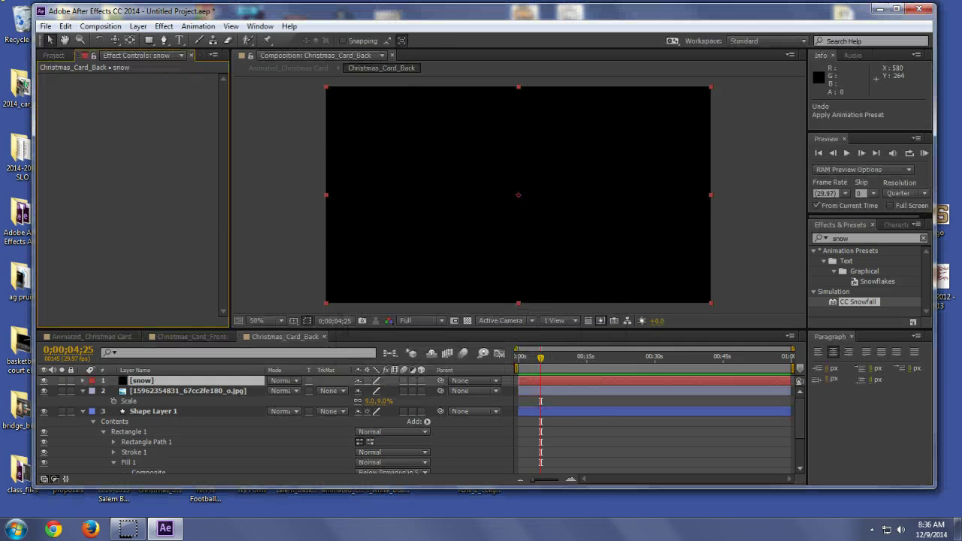
- Resize the snow solid to the green card's width and place it at about 922, 338 so it covers the photo
drag(326, 195, 589, 183)
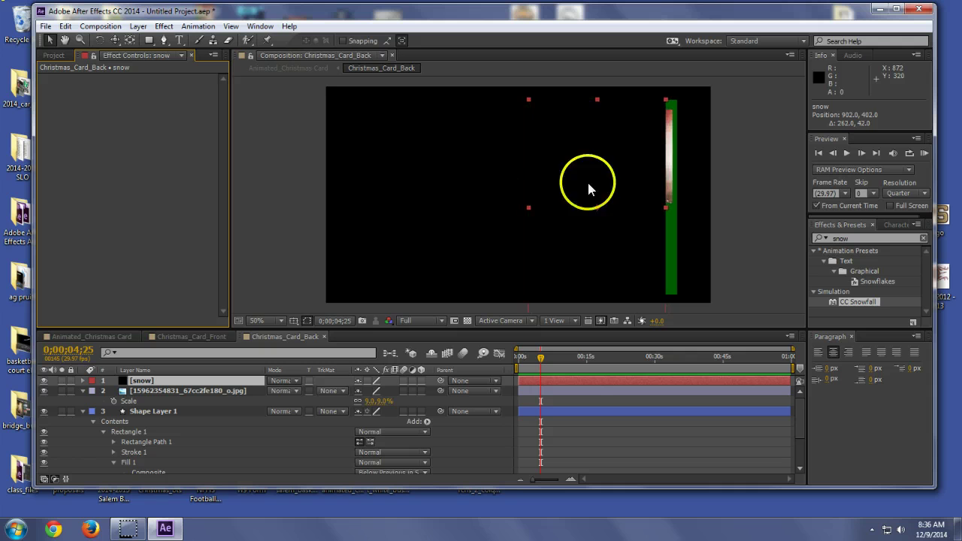
drag(663, 207, 676, 208)
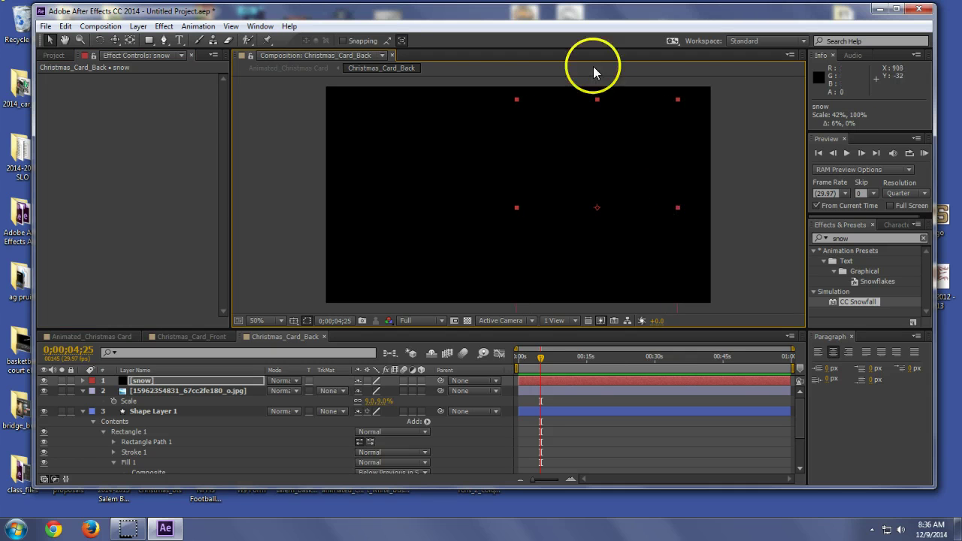
drag(596, 104, 610, 161)
drag(679, 172, 658, 201)
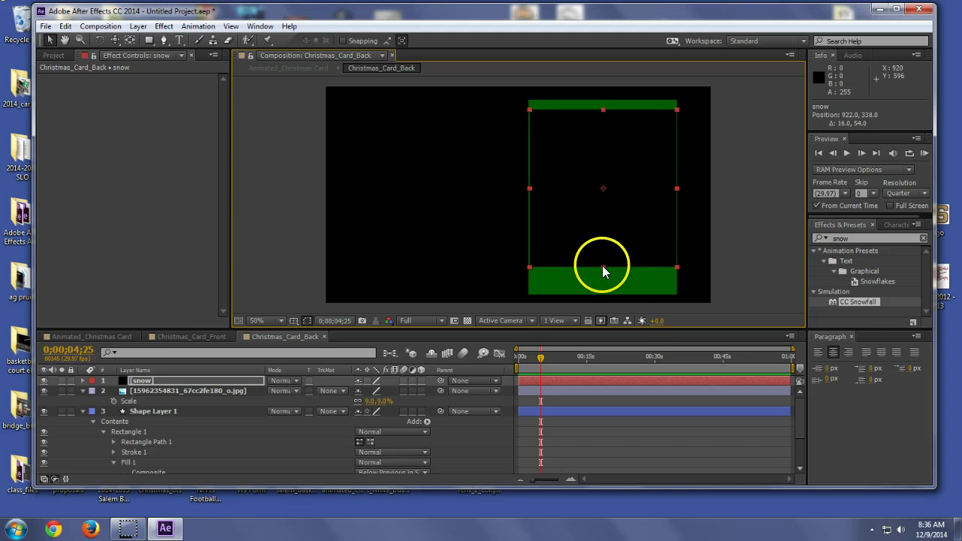
drag(602, 266, 603, 275)
- Apply CC Snowfall to the snow solid and set the layer's blending mode to Screen
drag(861, 308, 622, 223)
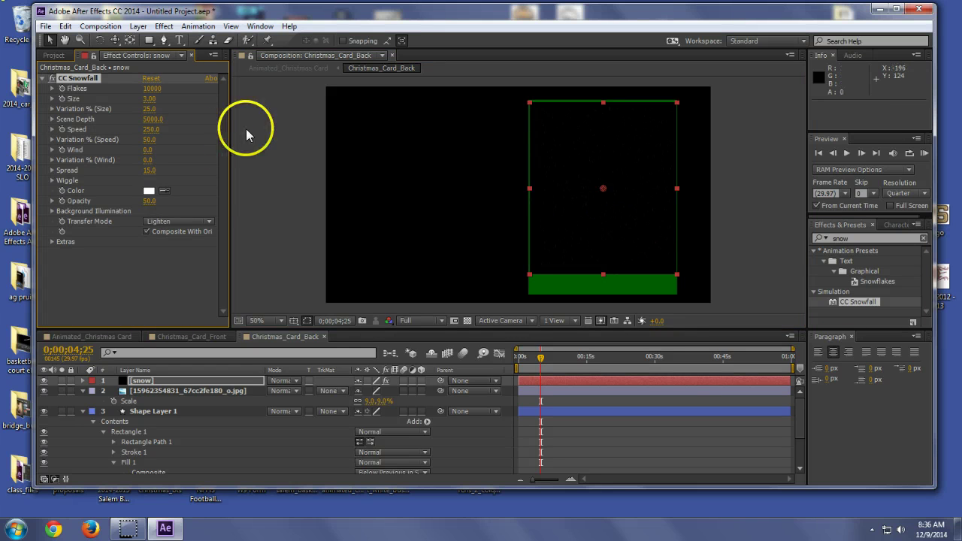
click(284, 380)
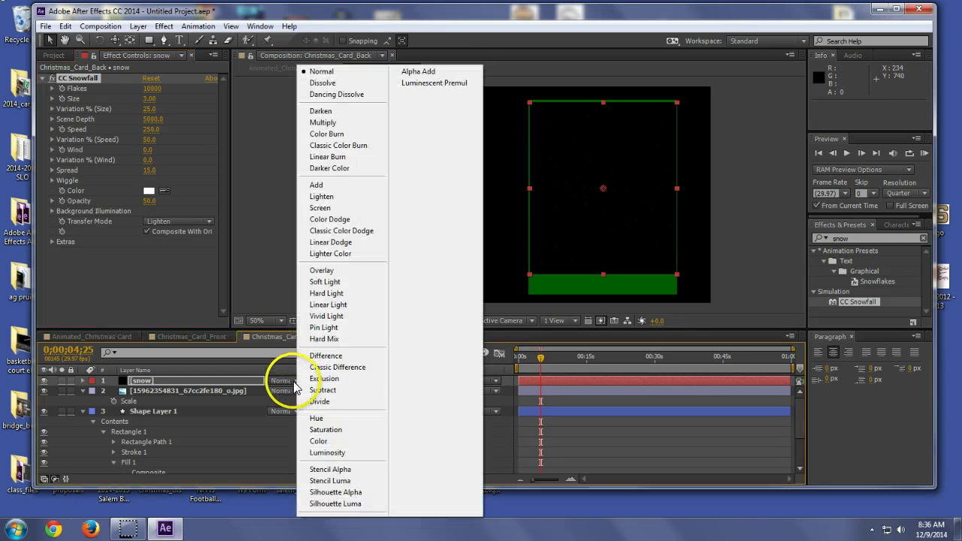
click(338, 208)
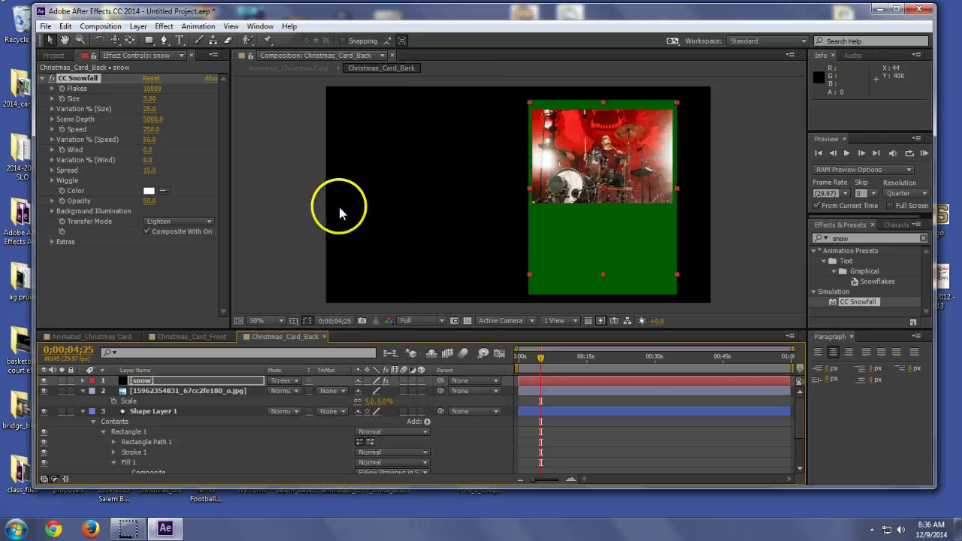
- Set CC Snowfall's Flakes to 21500 and Size to 11.31
scroll(590, 189, up, 4)
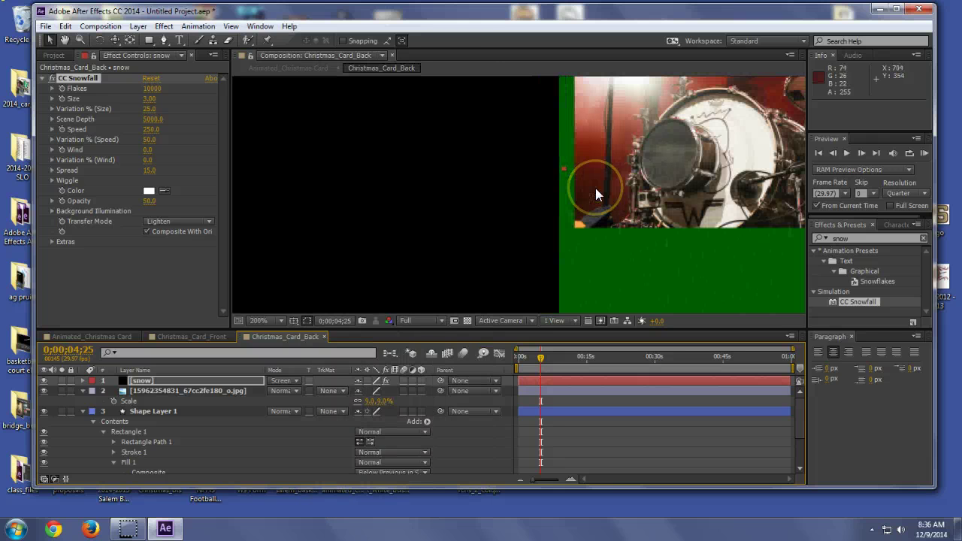
scroll(595, 188, down, 2)
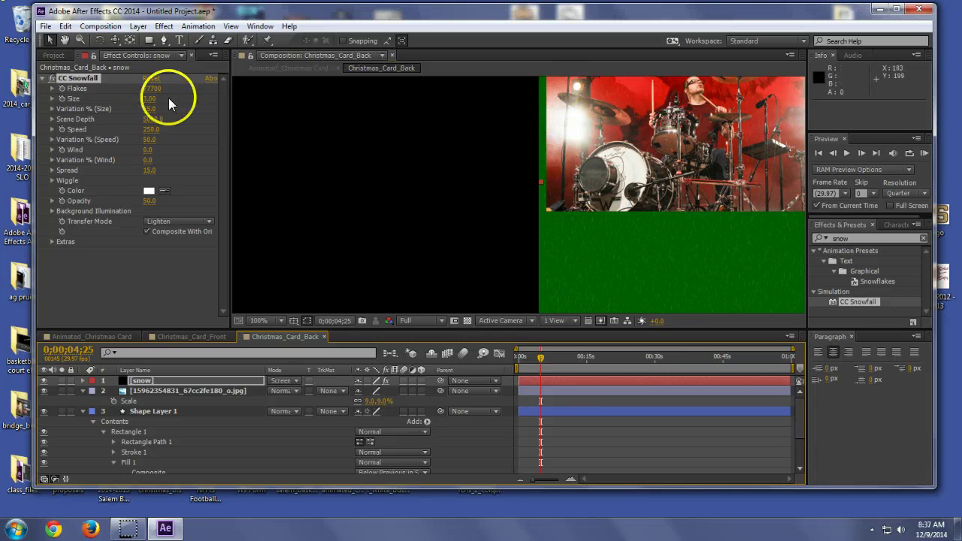
click(160, 100)
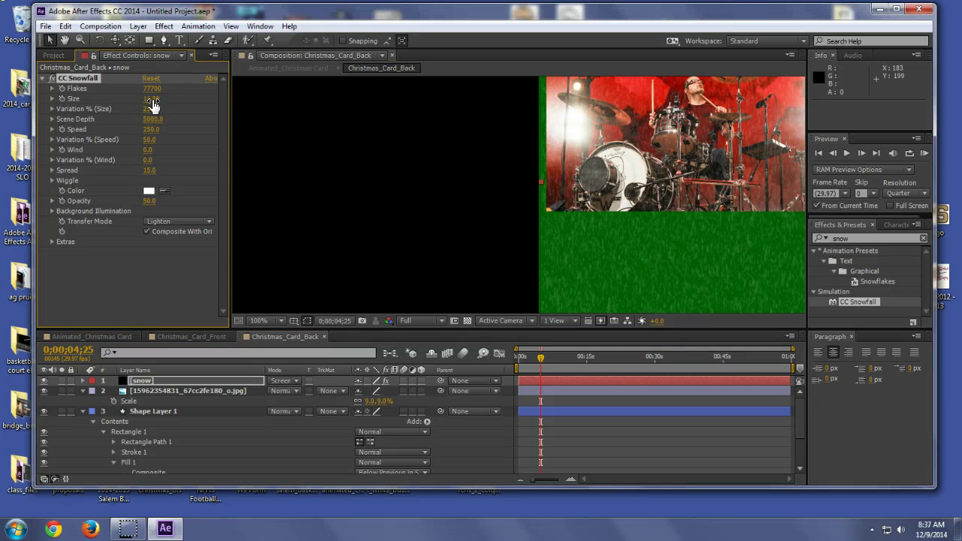
click(145, 85)
click(148, 88)
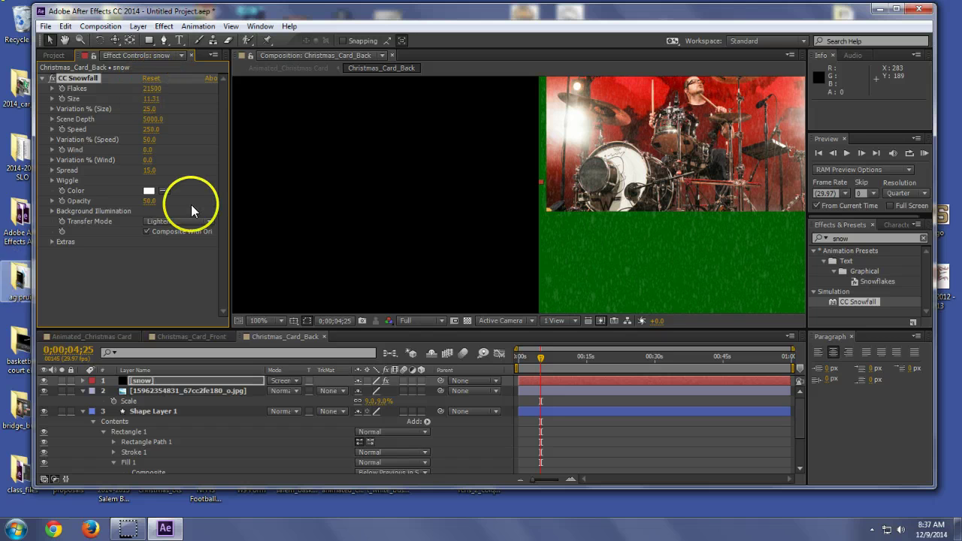
- Set CC Snowfall's size, speed and wind variations to 100%, Scene Depth to 8160 and Spread to 64.5, and start a RAM preview
drag(146, 117, 148, 114)
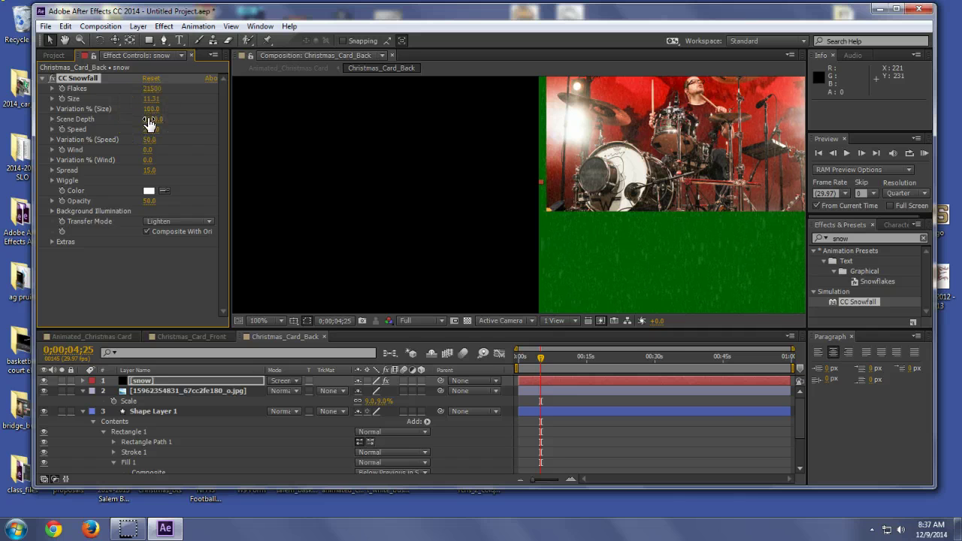
click(275, 137)
drag(148, 145, 149, 148)
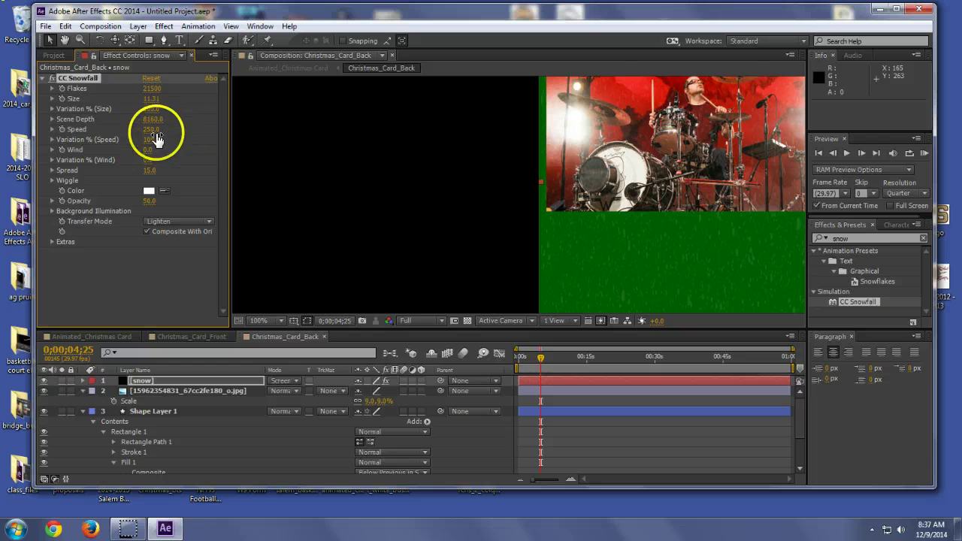
drag(145, 160, 238, 173)
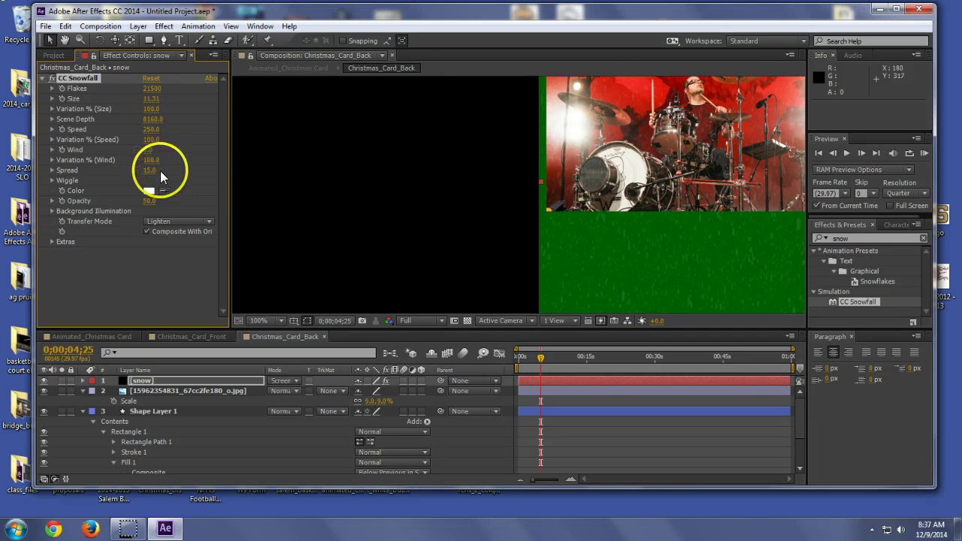
drag(160, 175, 196, 194)
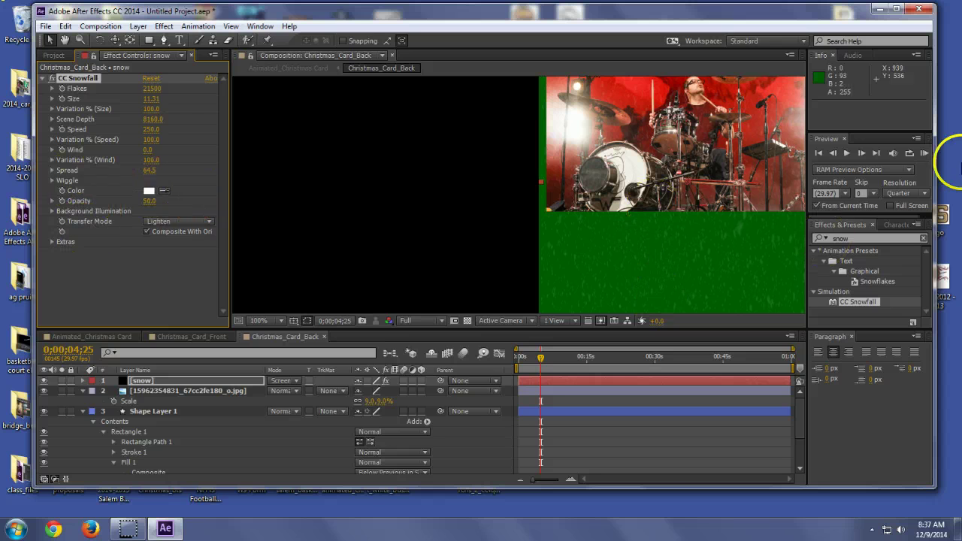
click(923, 152)
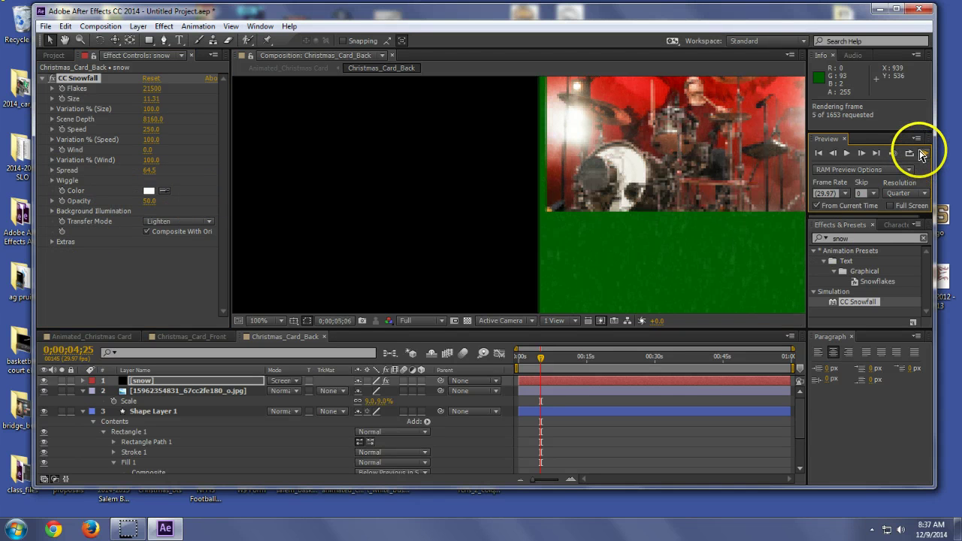